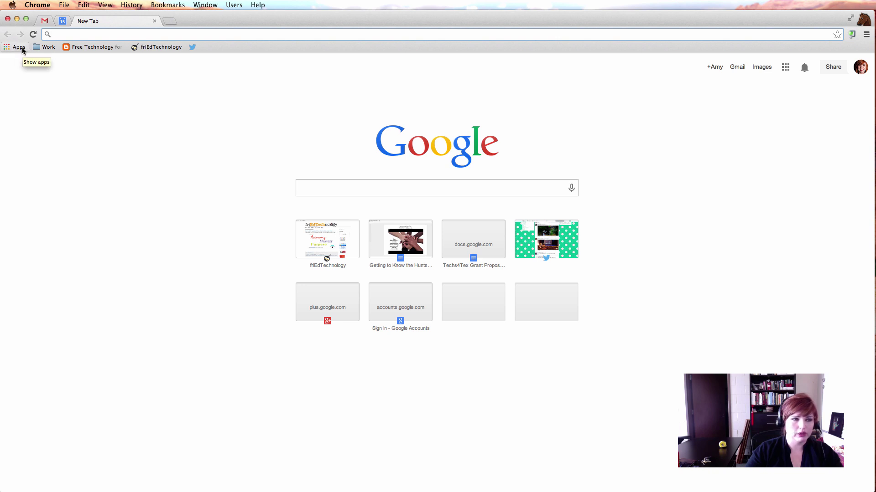
Open the Chrome apps page and place the cursor in its address.
left_click(22, 47)
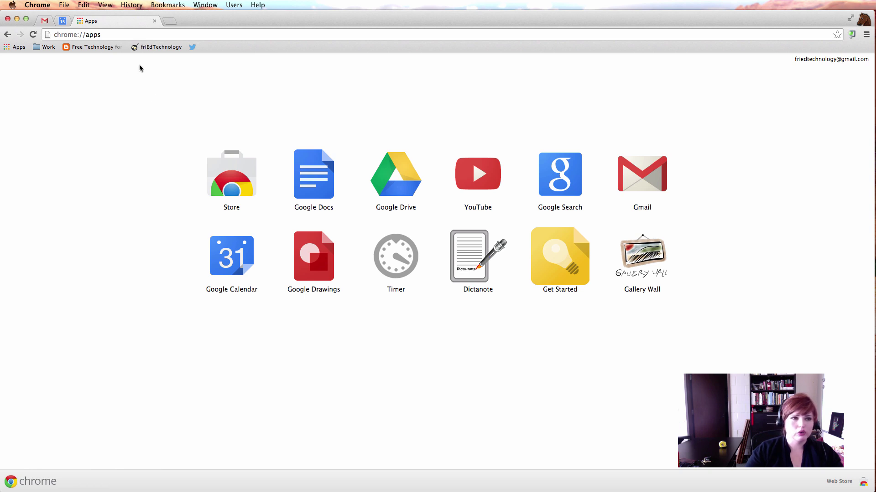
left_click(97, 36)
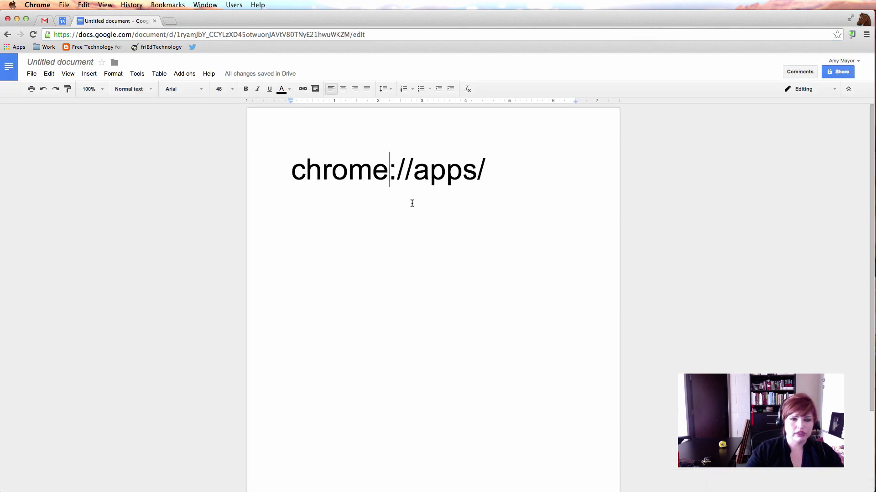
Copy the address chrome://apps/ from the document and load it in the browser.
left_click_drag(291, 170, 536, 168)
key("super+c")
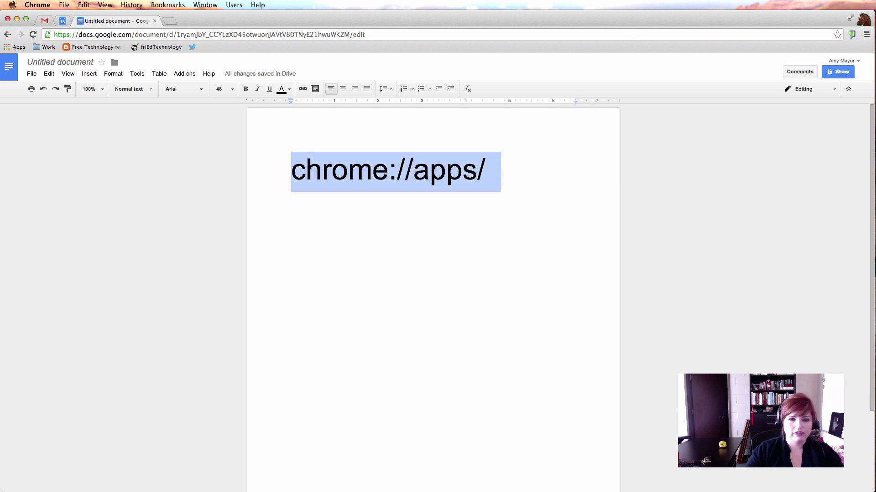
left_click(181, 34)
key("super+v")
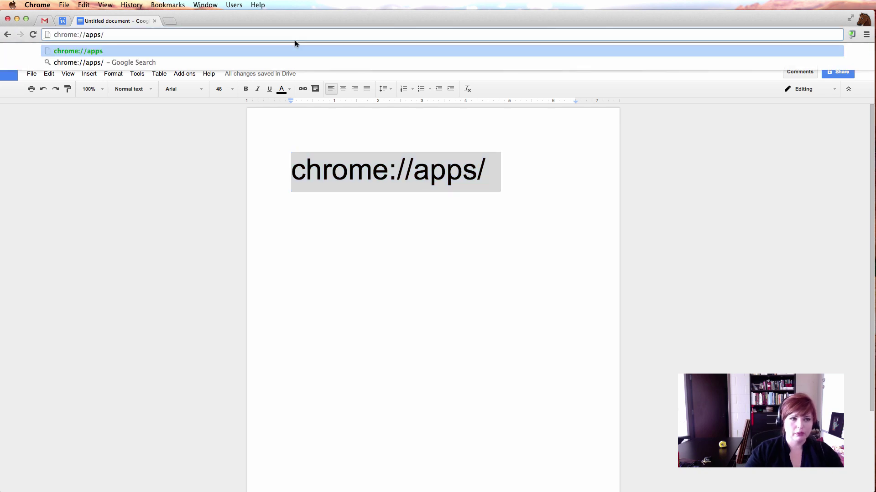
key("Return")
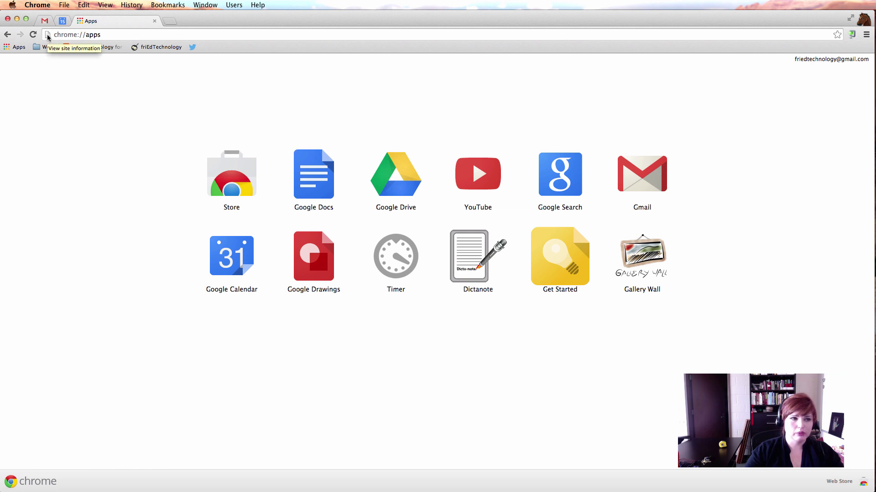
Add the apps page to the bookmarks bar as a bookmark and delete that duplicate Apps bookmark again.
left_click_drag(48, 37, 234, 55)
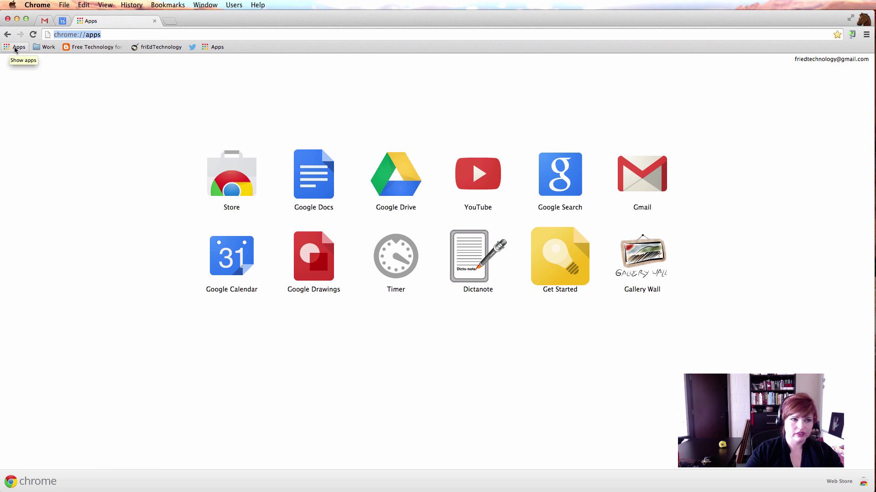
right_click(217, 47)
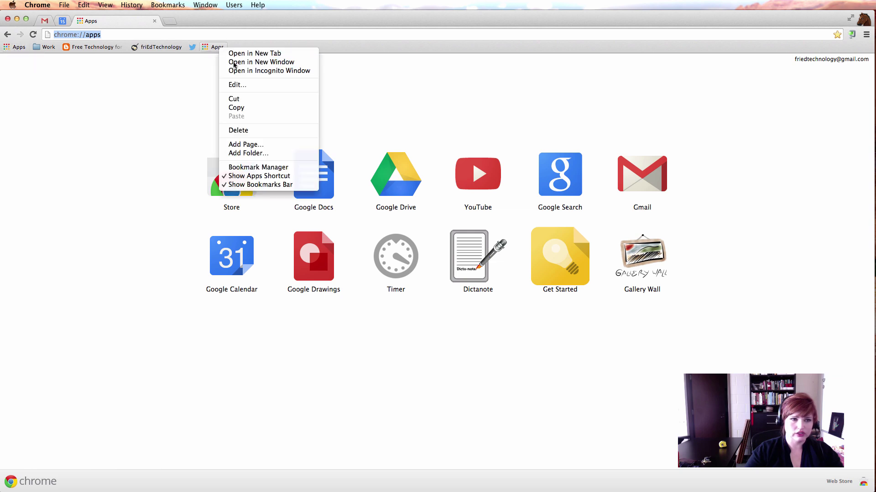
left_click(276, 133)
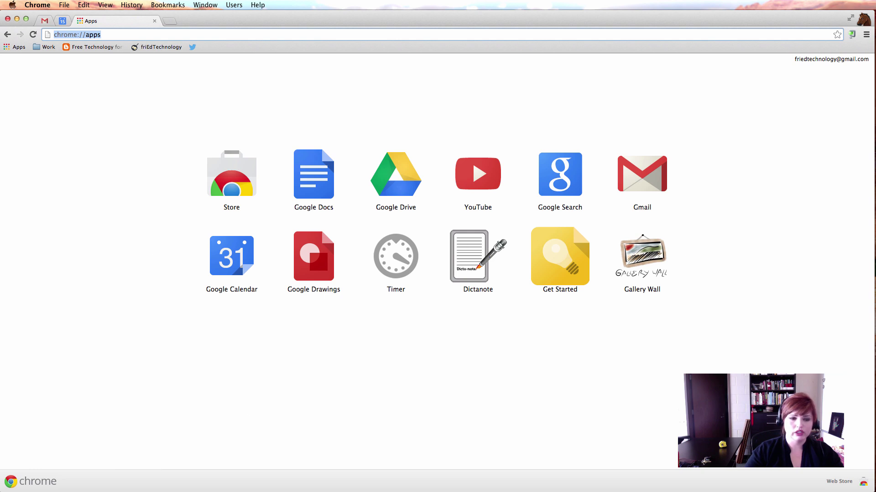
Open the apps page in a new tab of the other Chrome window and look through its pages of installed apps.
key("super+grave")
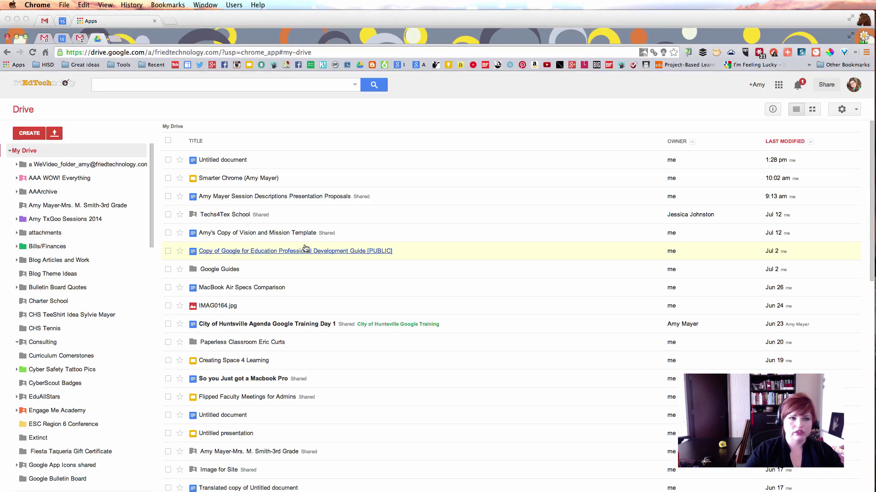
left_click(116, 39)
left_click(19, 64)
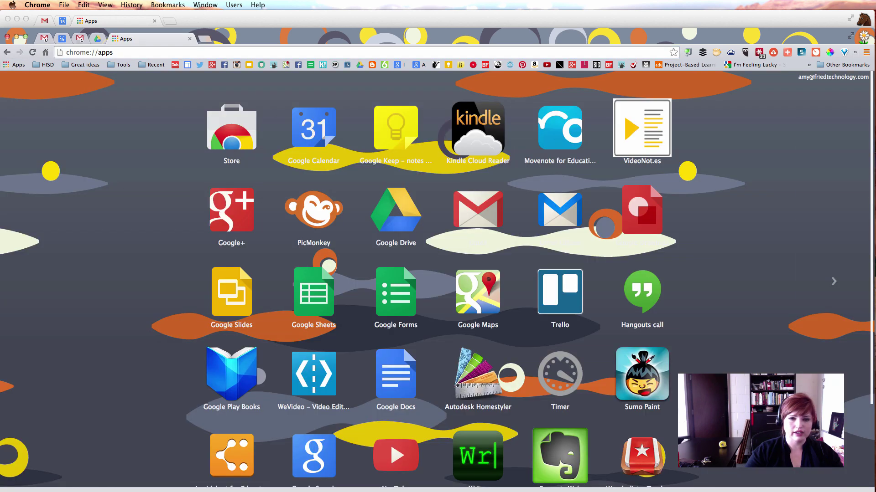
left_click(843, 283)
left_click(843, 284)
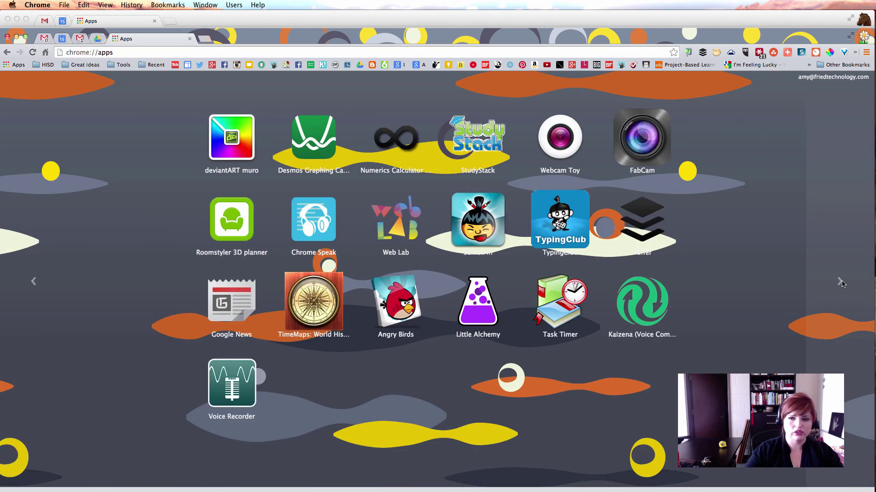
left_click(842, 283)
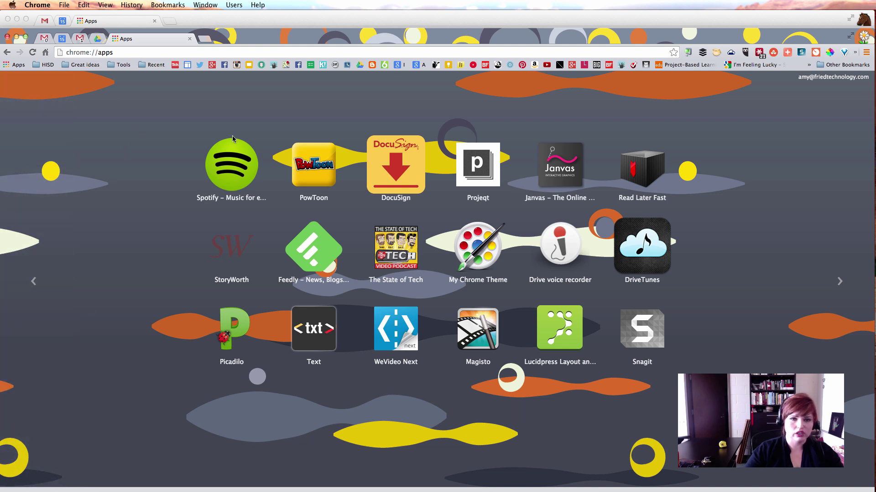
Return to the first Chrome window and open the Themes category of the Chrome Web Store.
left_click(204, 15)
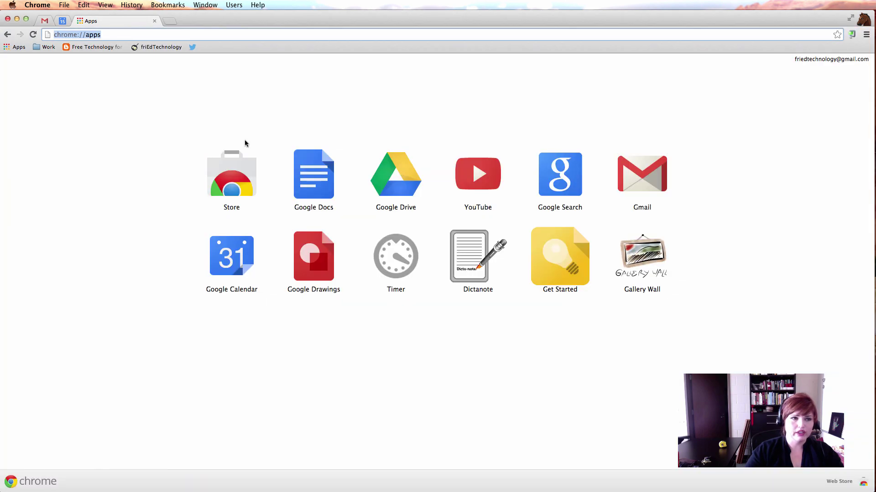
left_click(115, 35)
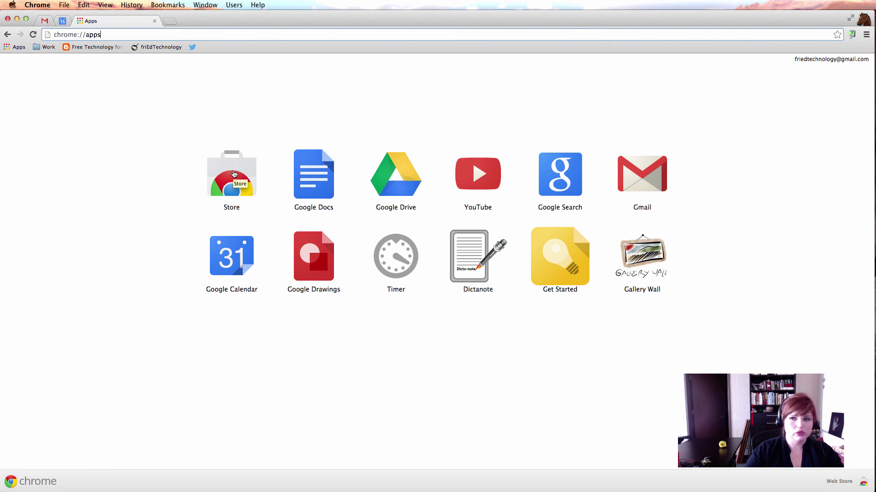
left_click(233, 174)
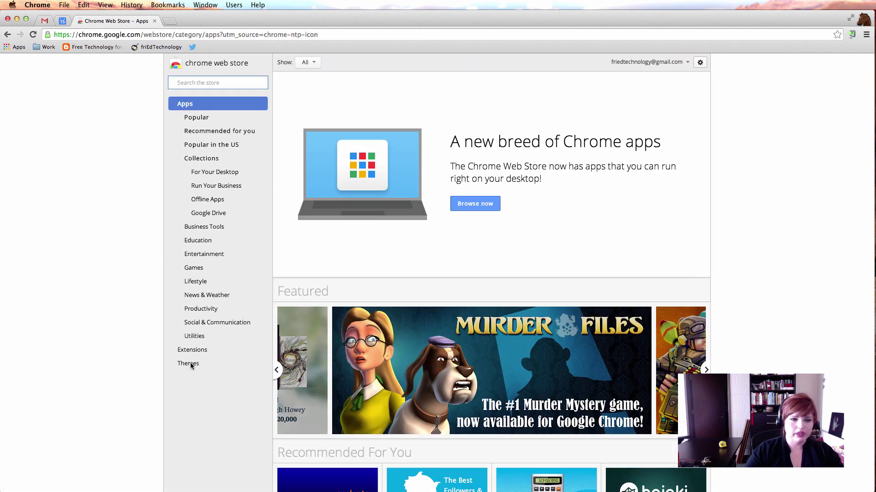
left_click(194, 368)
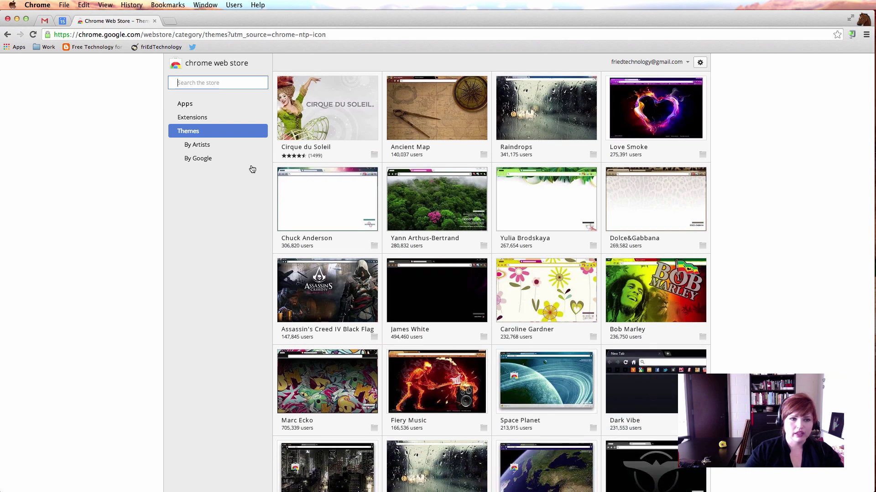
Browse the themes made by Google and the full list of themes in the store.
left_click(203, 159)
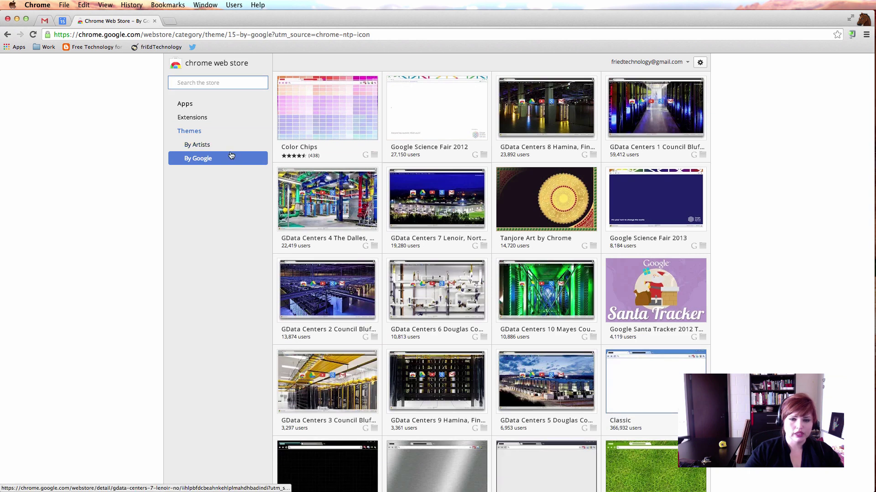
scroll(722, 219, "down", 5)
scroll(723, 217, "down", 4)
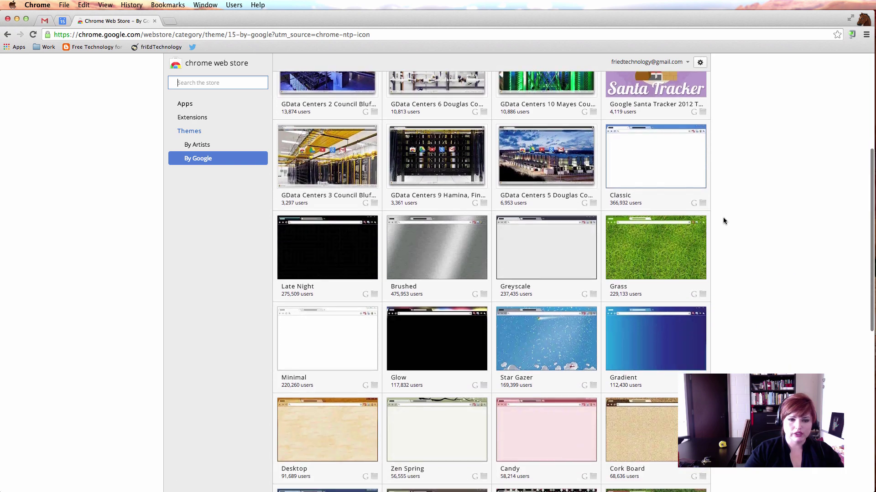
left_click(194, 132)
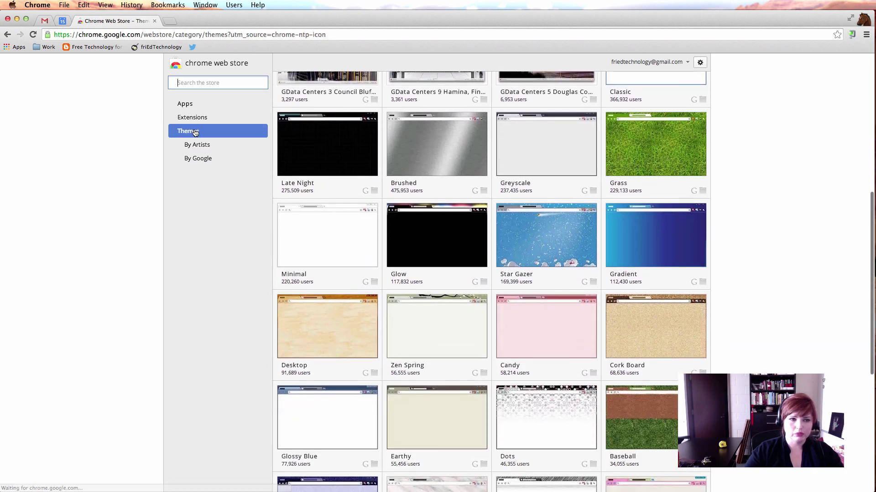
scroll(803, 316, "down", 1)
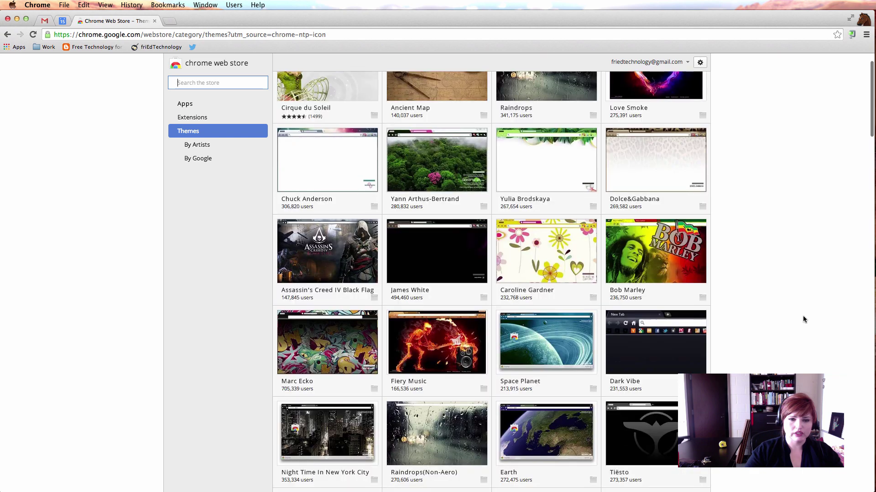
scroll(803, 316, "down", 6)
scroll(779, 342, "down", 15)
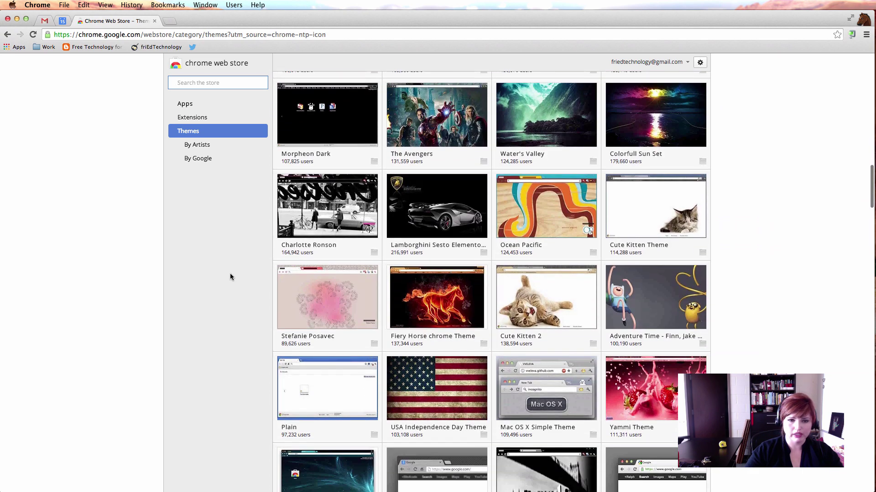
Examine the range of artist-designed themes in the store.
left_click(201, 147)
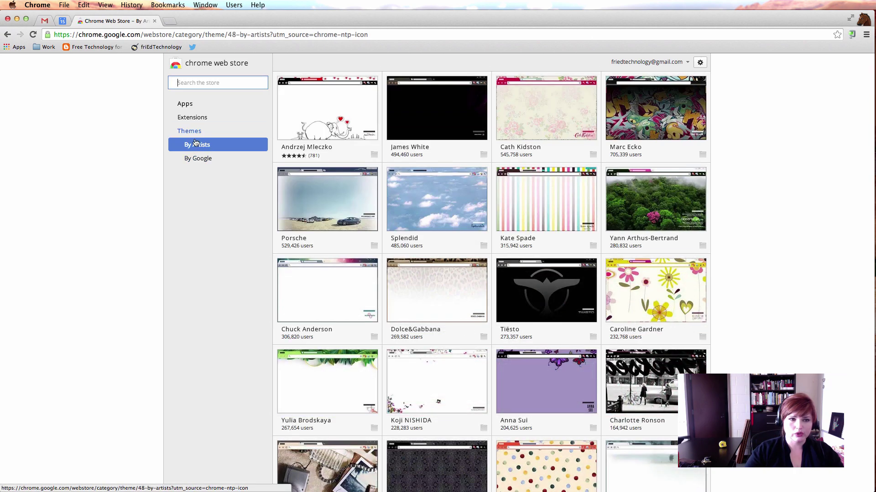
left_click(218, 134)
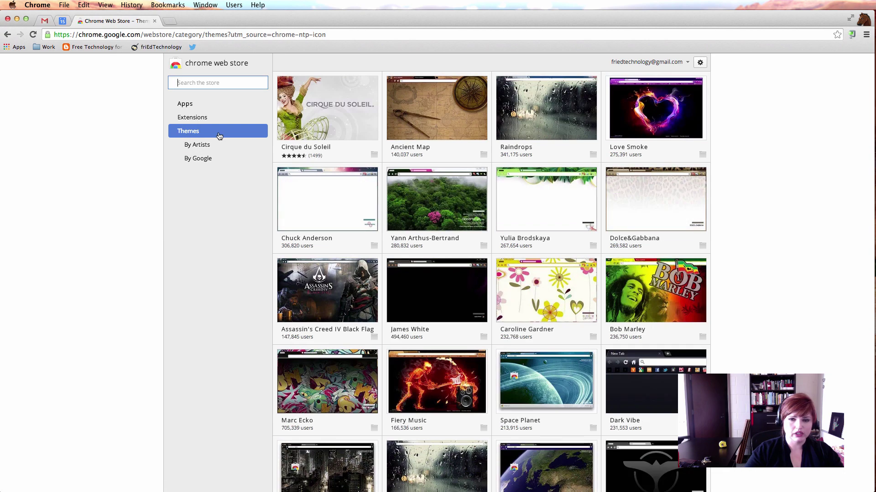
left_click(199, 146)
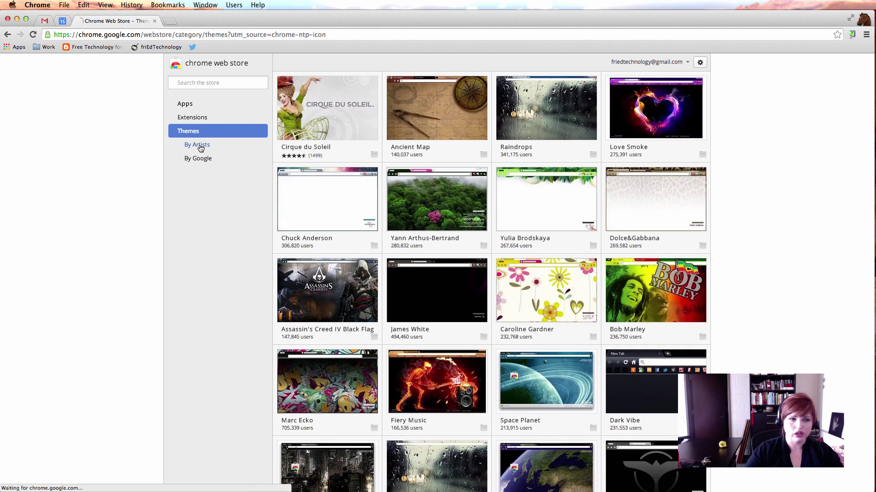
scroll(628, 356, "down", 10)
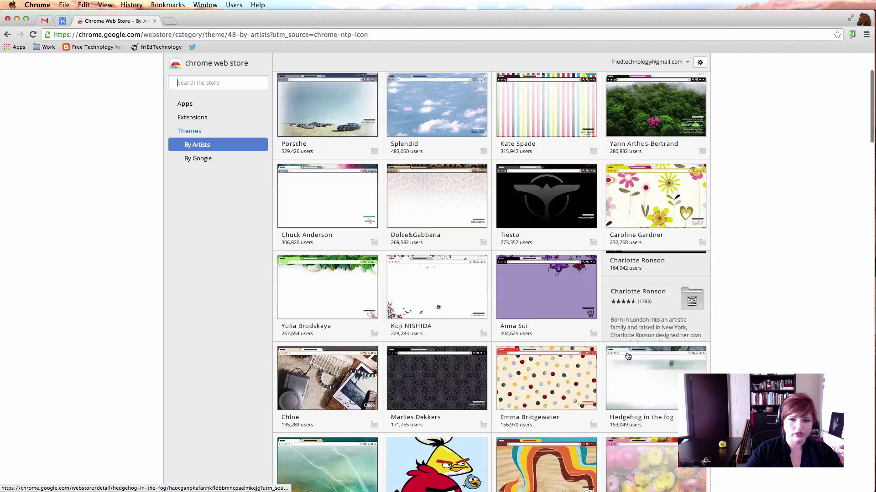
scroll(628, 356, "down", 6)
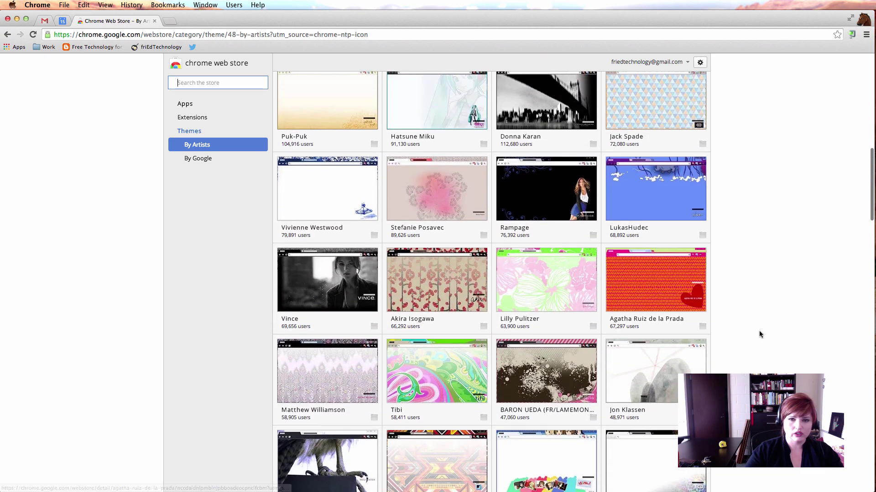
scroll(759, 335, "down", 5)
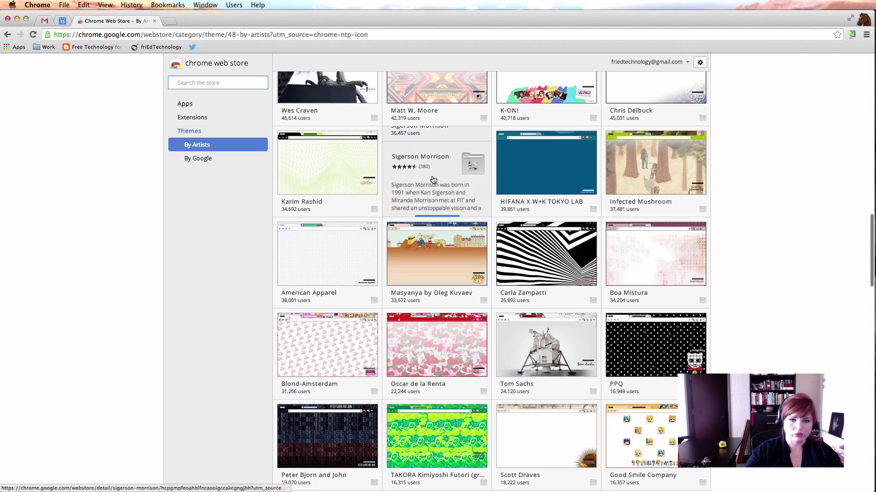
scroll(729, 269, "down", 2)
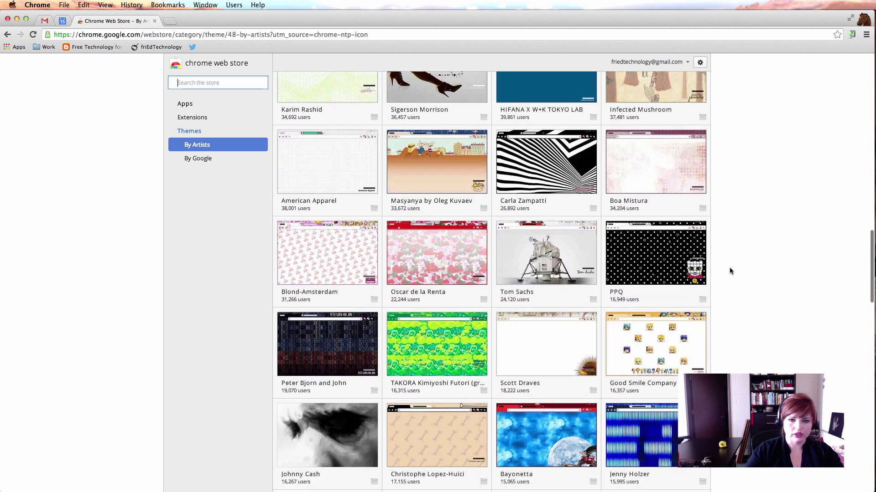
scroll(729, 271, "down", 6)
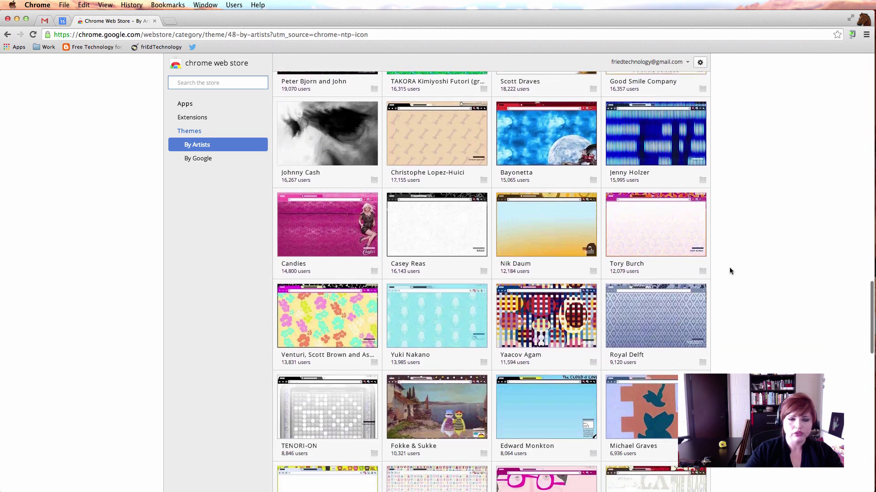
scroll(729, 267, "down", 3)
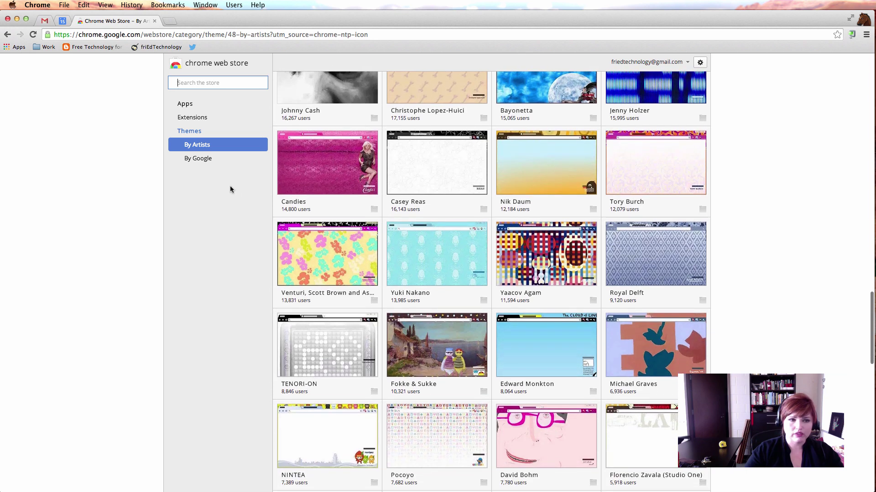
Find the Quilt theme among the themes by Google and open its details.
left_click(197, 159)
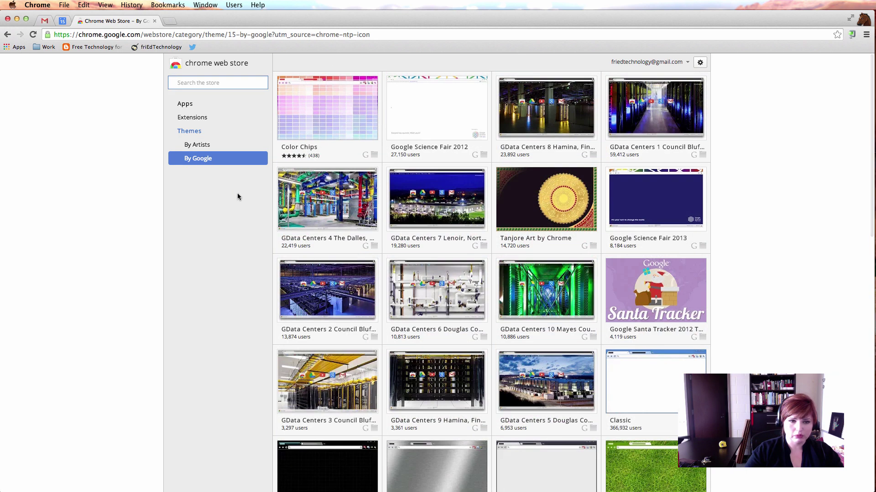
scroll(702, 297, "down", 3)
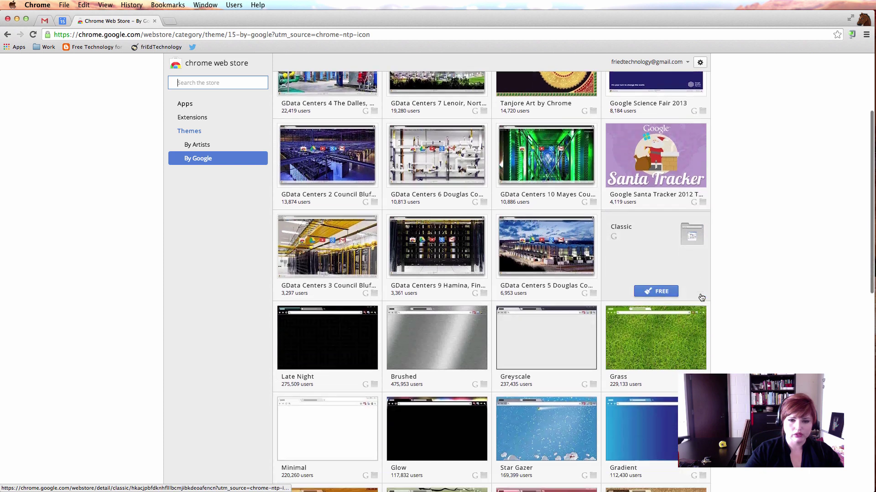
scroll(702, 297, "down", 10)
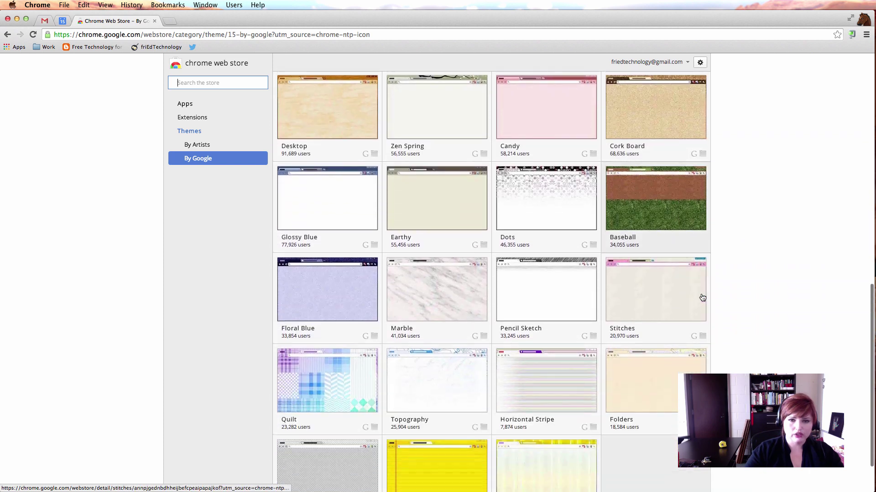
scroll(702, 297, "down", 1)
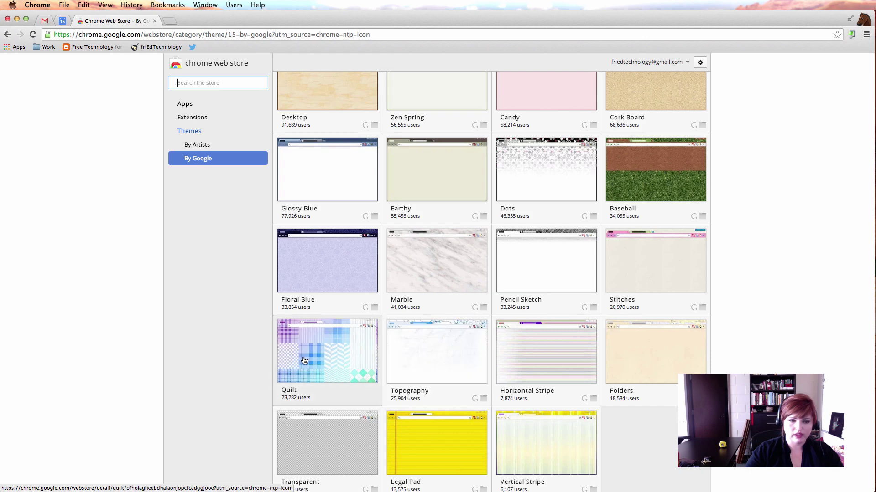
left_click(332, 357)
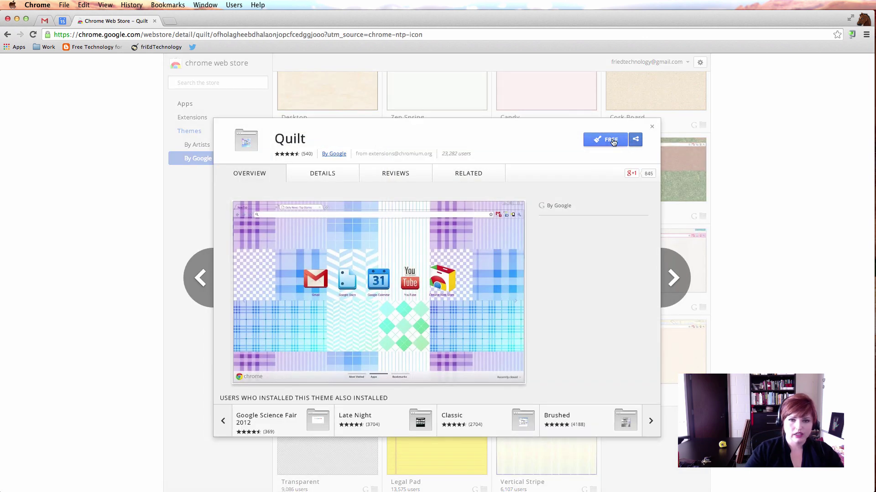
Install the Quilt theme for Chrome, preview it on a new tab and return to its store page.
left_click(613, 143)
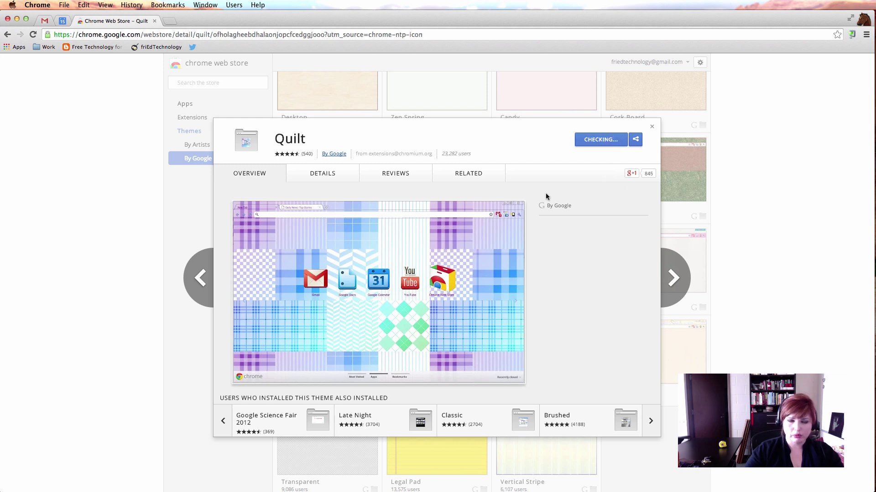
left_click(168, 21)
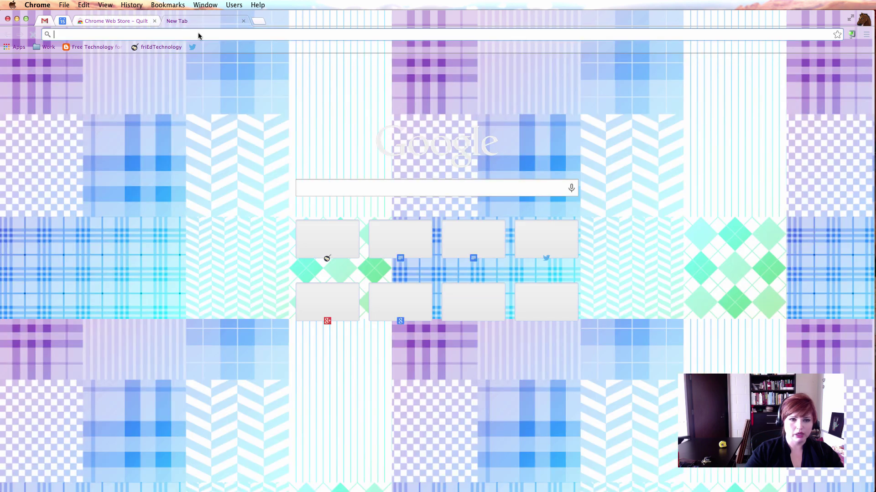
left_click(103, 21)
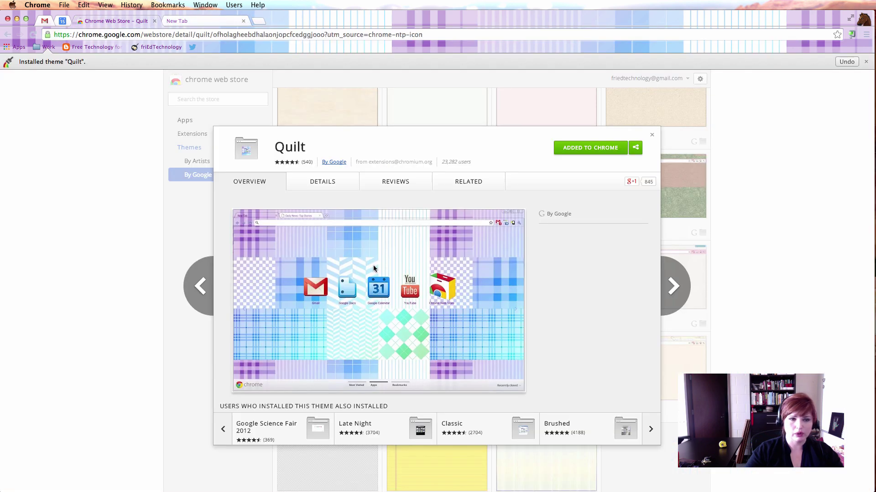
Close the Quilt details, install the Topography theme by Google and view it on the new tab page.
left_click(651, 136)
scroll(534, 321, "down", 2)
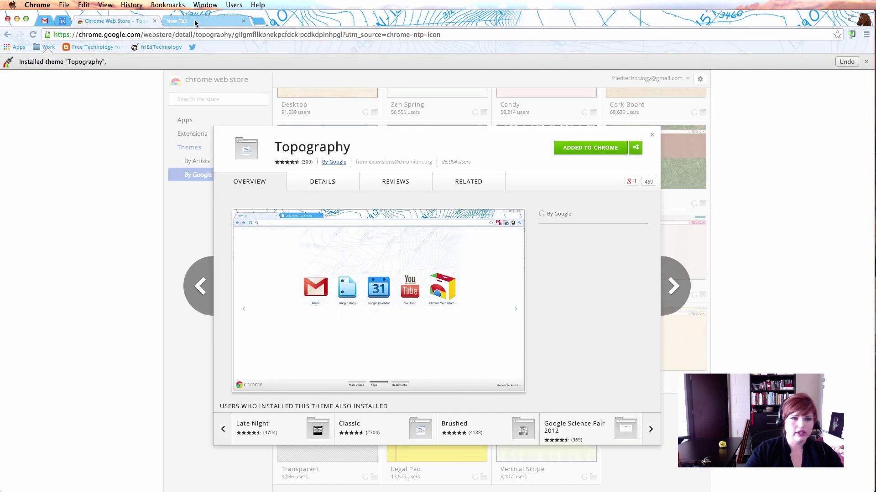
left_click(195, 21)
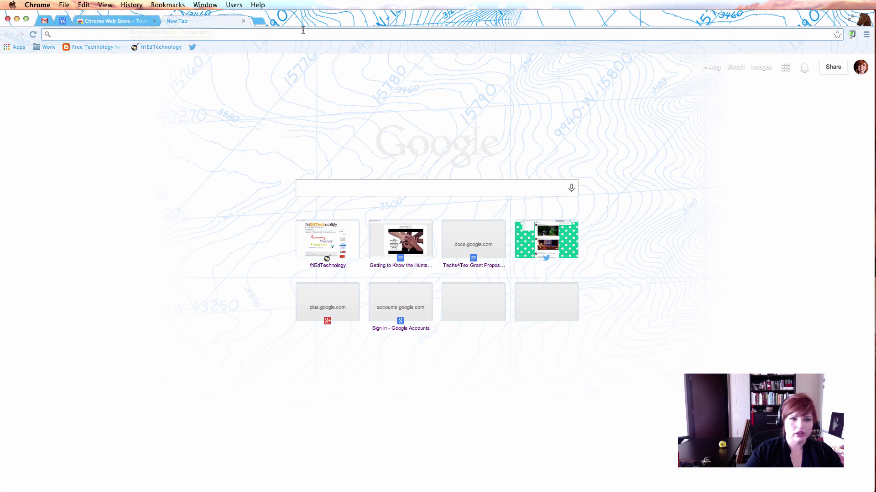
Switch to another Chrome user's window to view its theme and return to the first window.
left_click(863, 20)
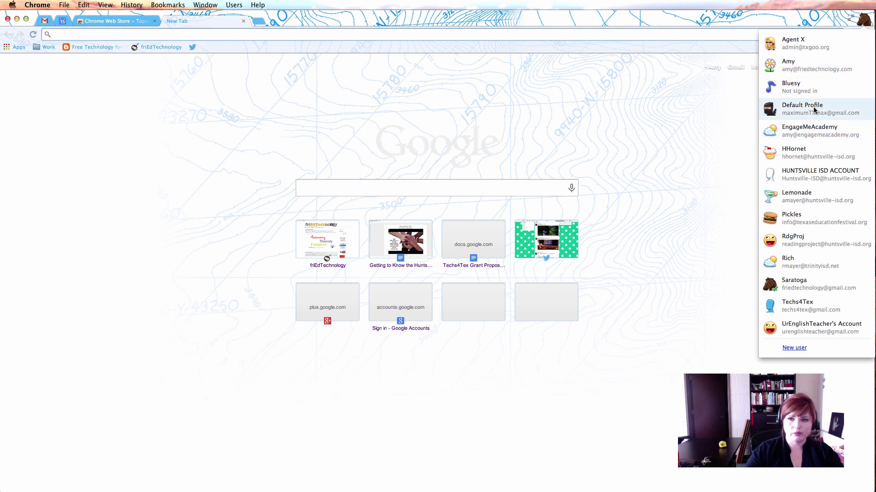
left_click(800, 60)
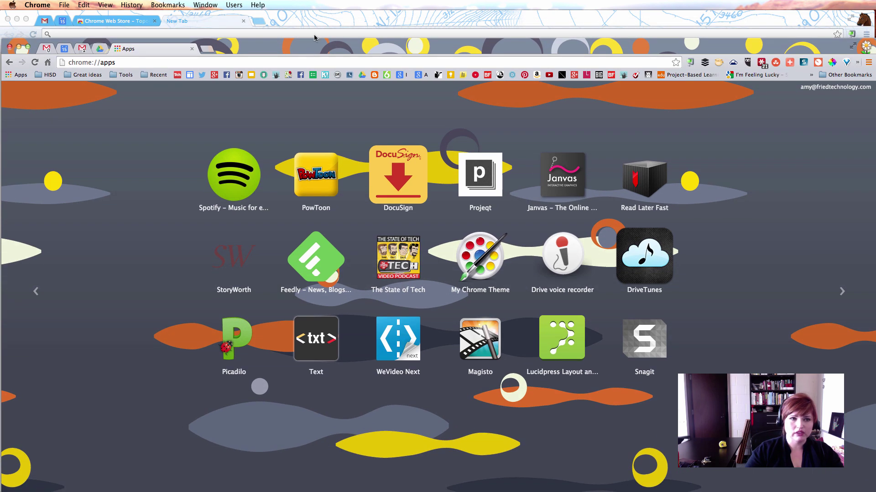
left_click(317, 20)
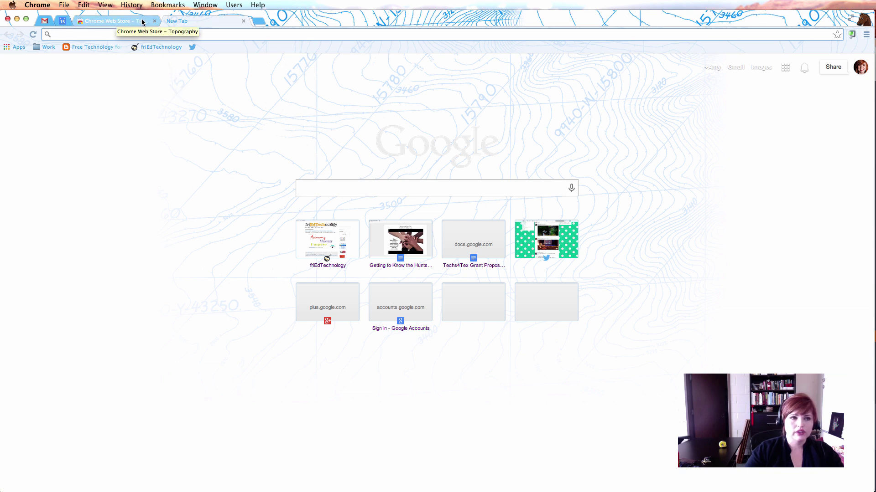
Open the Chrome Web Store from the apps page in the new tab.
left_click(19, 47)
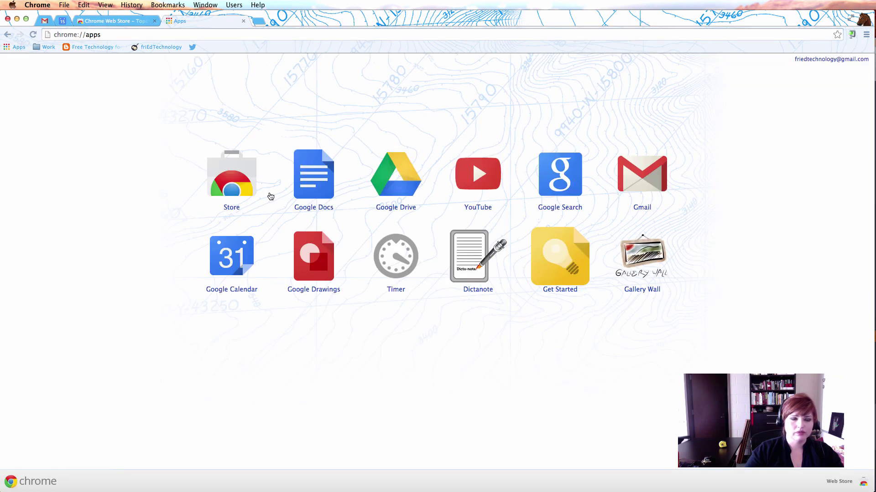
left_click(233, 178)
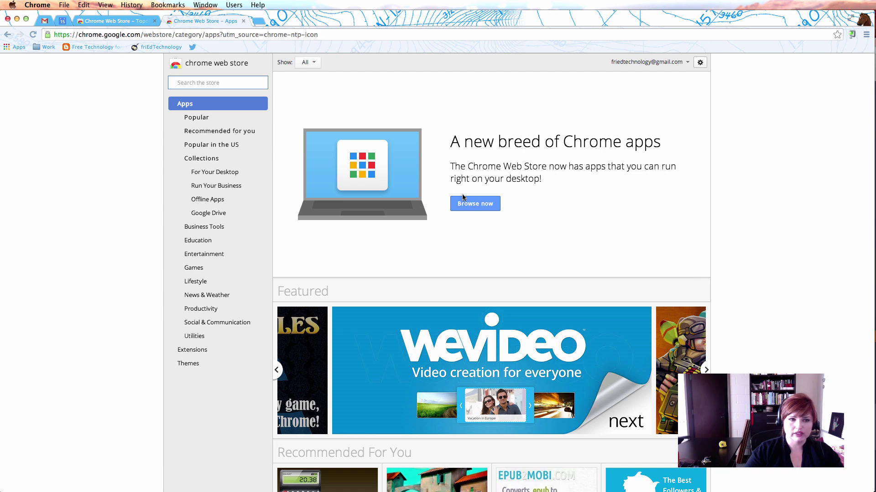
Switch to the other user's Chrome window and widen the extension area to show more extension icons.
mouse_move(360, 18)
left_mouse_down()
mouse_move(362, 76)
mouse_move(362, 24)
left_mouse_up()
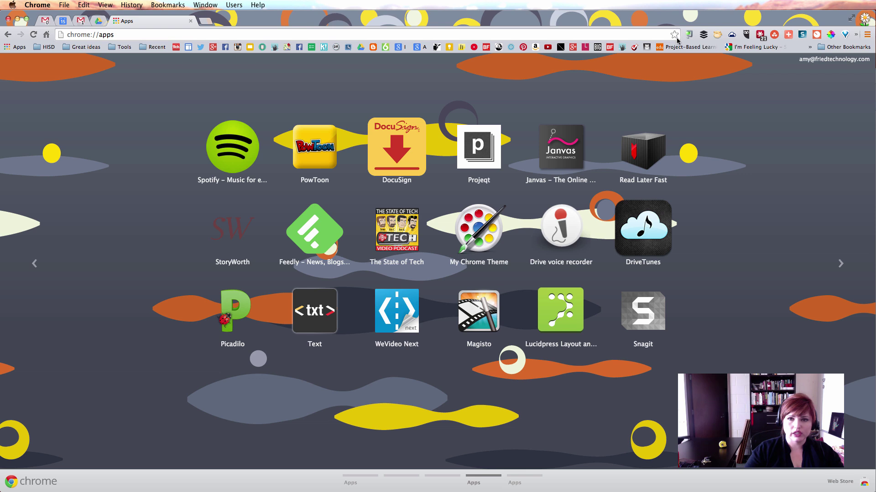
left_click_drag(682, 38, 533, 37)
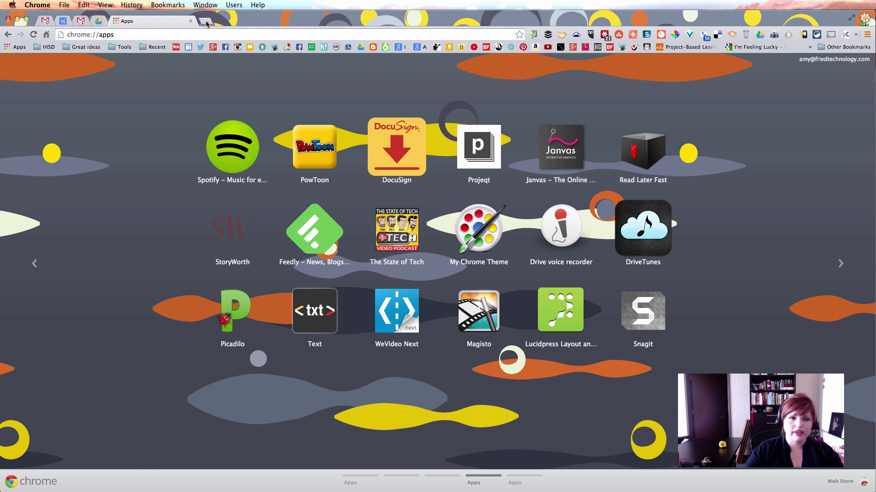
Open the bookmarked Teaching Channel site and its featured video "When a Lesson Goes Wrong".
left_click(184, 35)
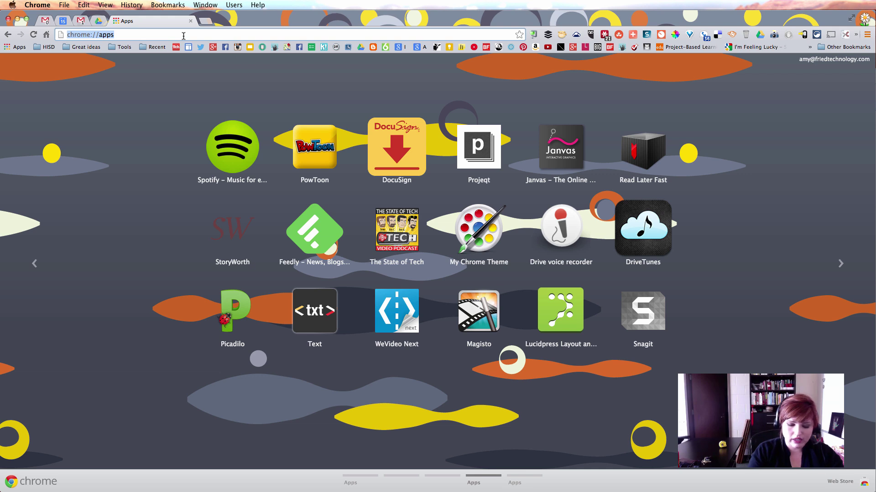
left_click(177, 47)
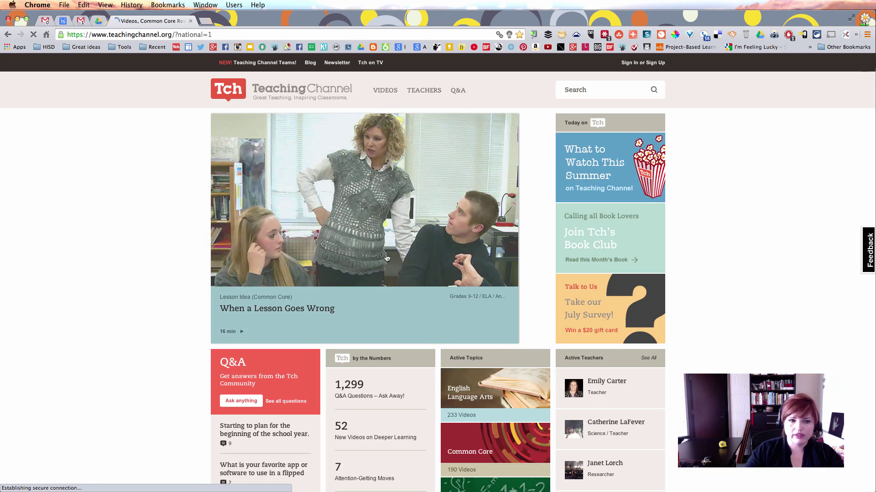
left_click(327, 312)
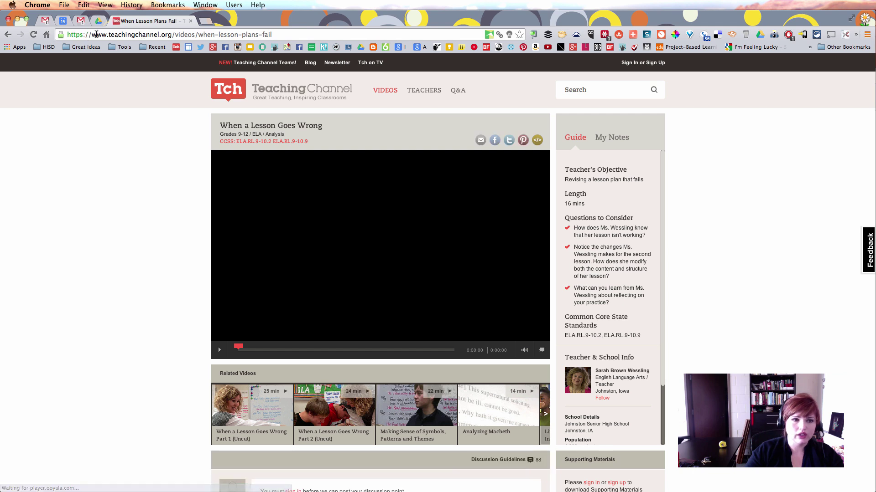
Highlight the video page's full web address to examine its length.
left_click(214, 31)
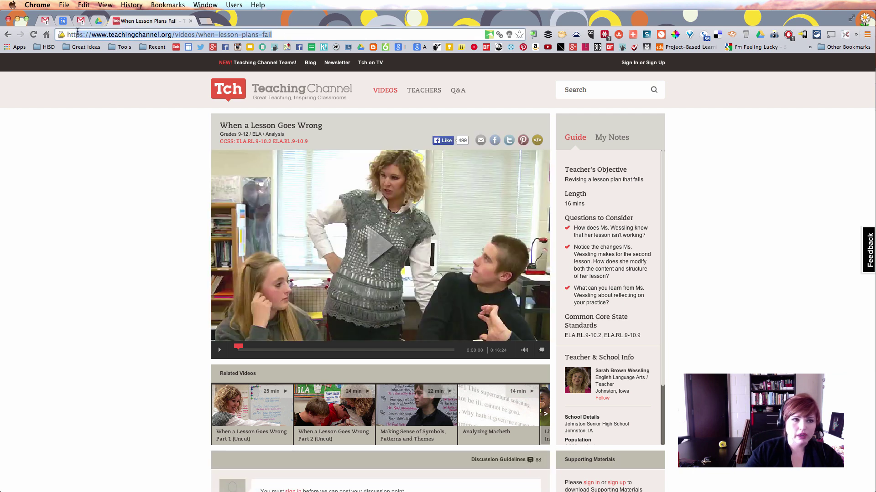
left_click_drag(259, 37, 266, 36)
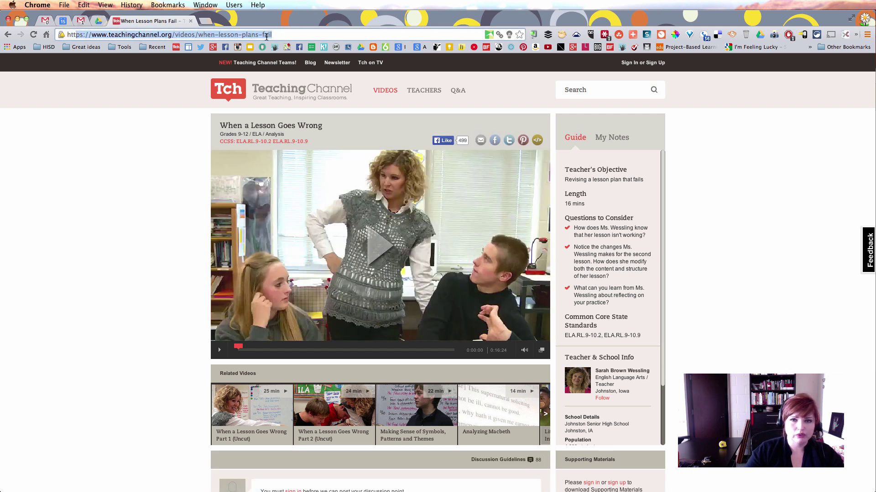
left_click(319, 37)
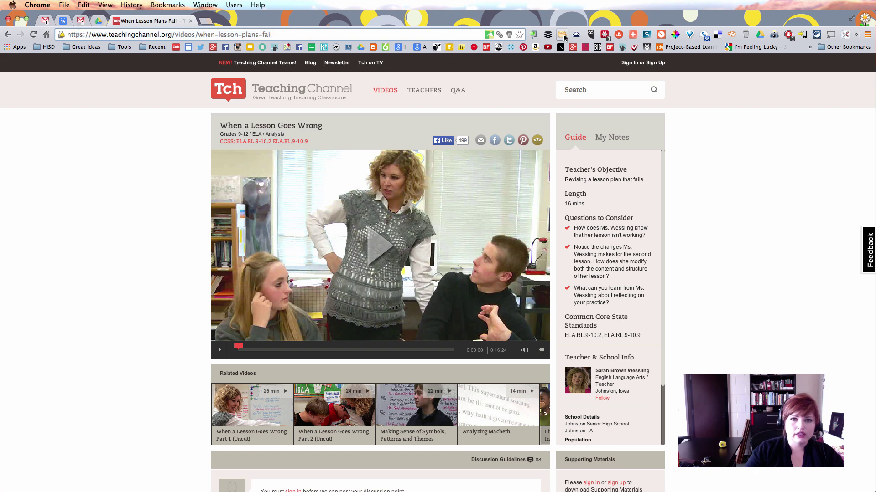
Move the Bitly extension beside the goo.gl shortener, create a goo.gl short link for the video page and highlight it.
left_click_drag(556, 37, 545, 36)
left_click(533, 37)
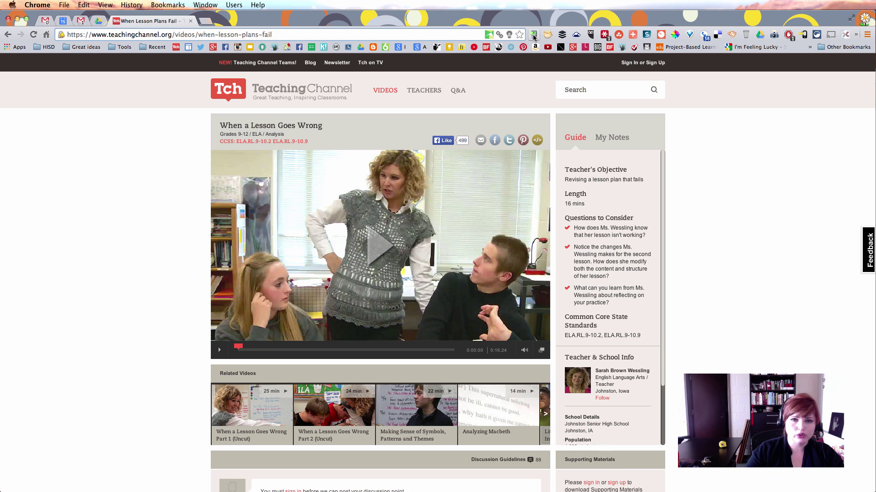
left_click_drag(516, 50, 539, 52)
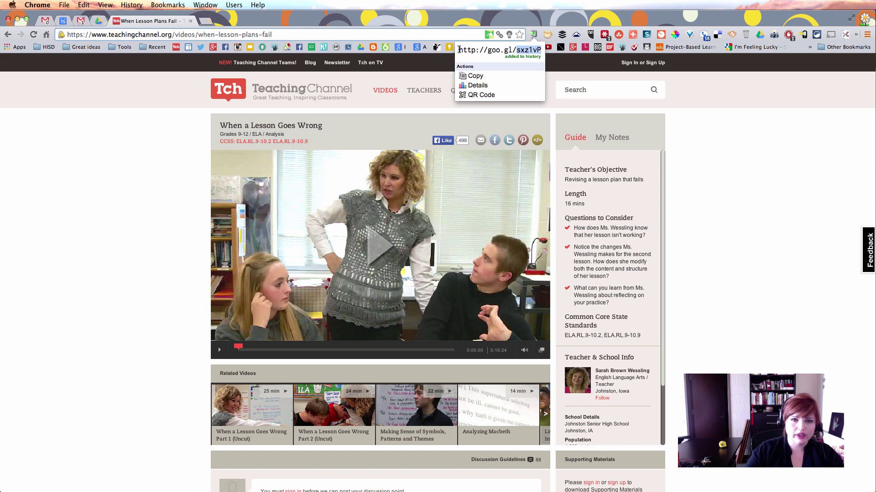
left_click_drag(459, 49, 548, 52)
left_click(533, 34)
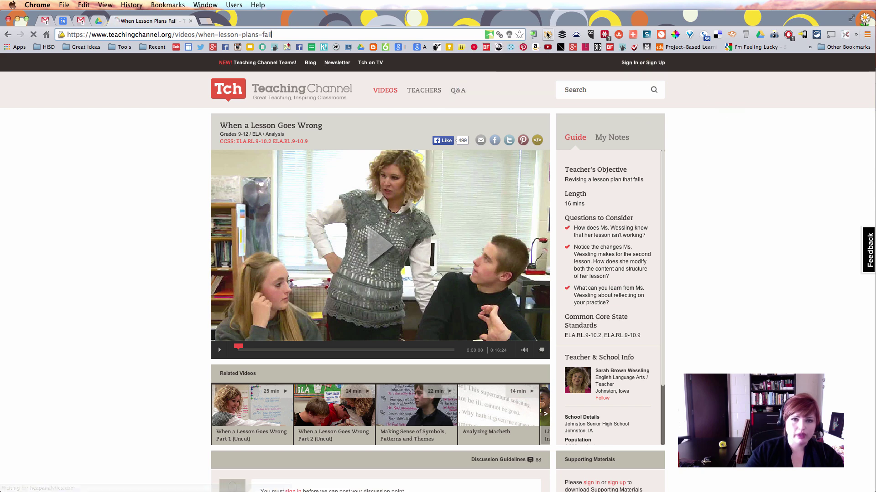
Create a Bitly link for the video page and save it with the custom ending LessonGoesWrong.
left_click(547, 34)
mouse_move(394, 183)
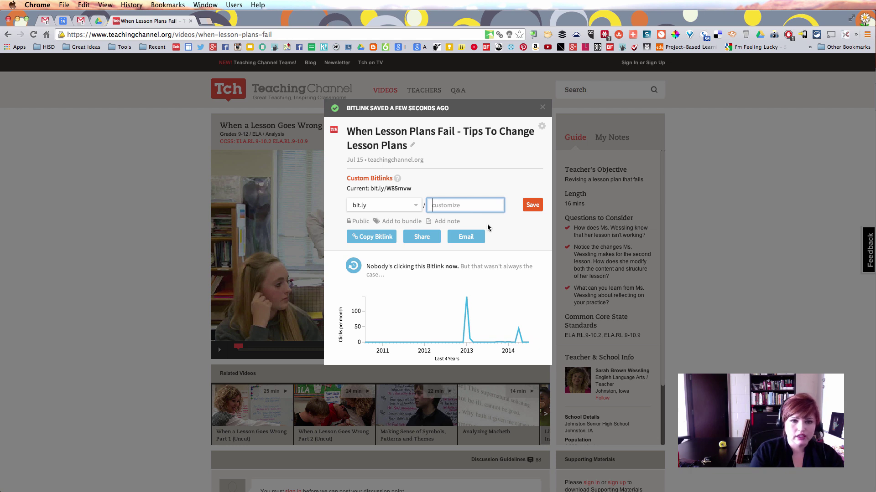
type("Lesson")
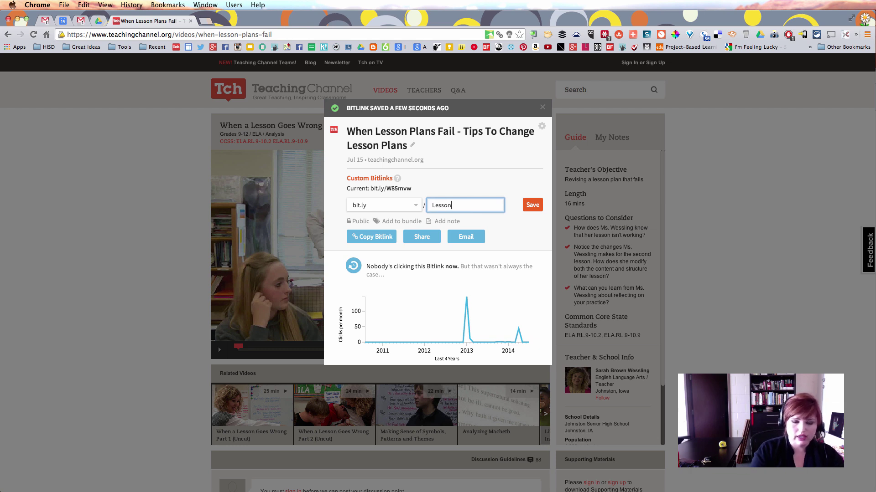
type("GoesWrong")
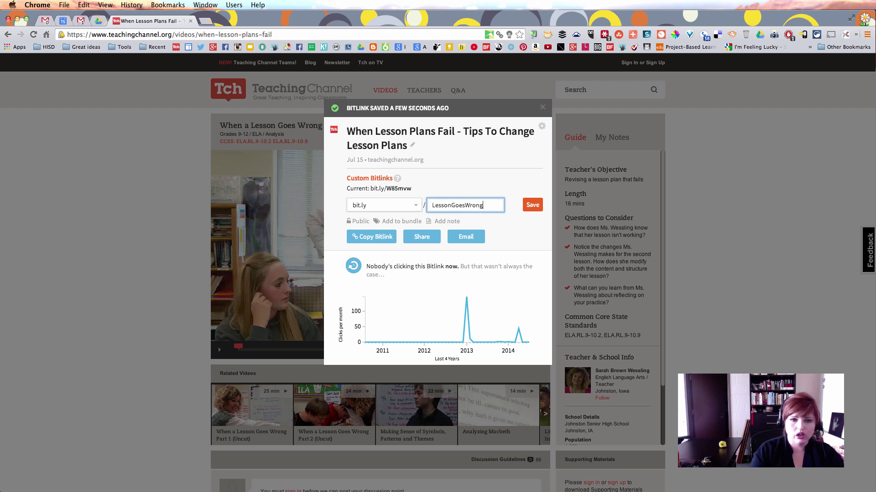
left_click(532, 205)
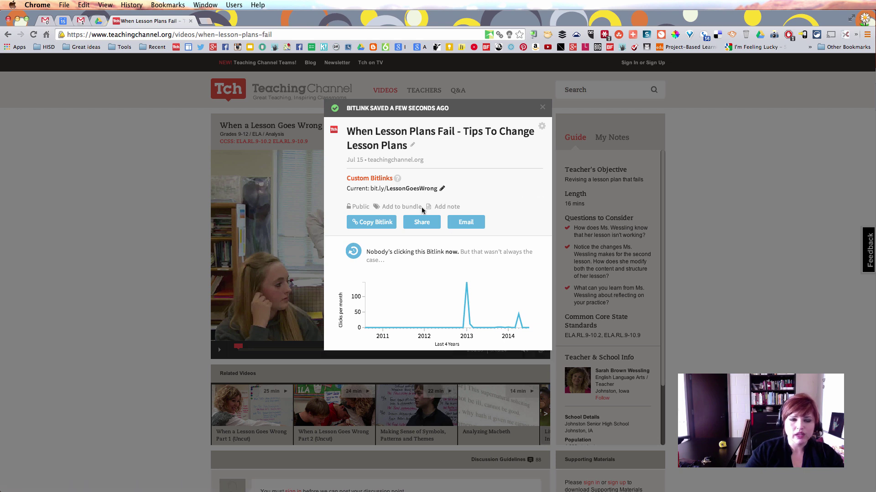
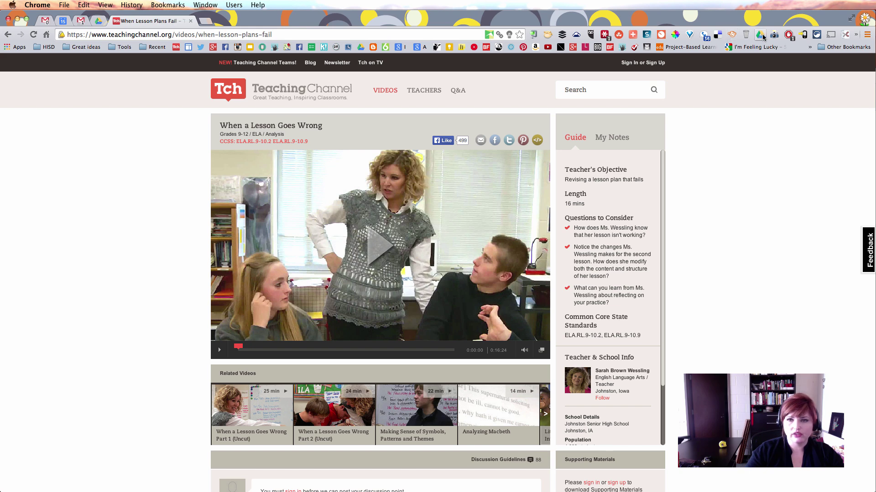
Return to the first Chrome window and search the Chrome Web Store for "goo.gl".
left_click(847, 35)
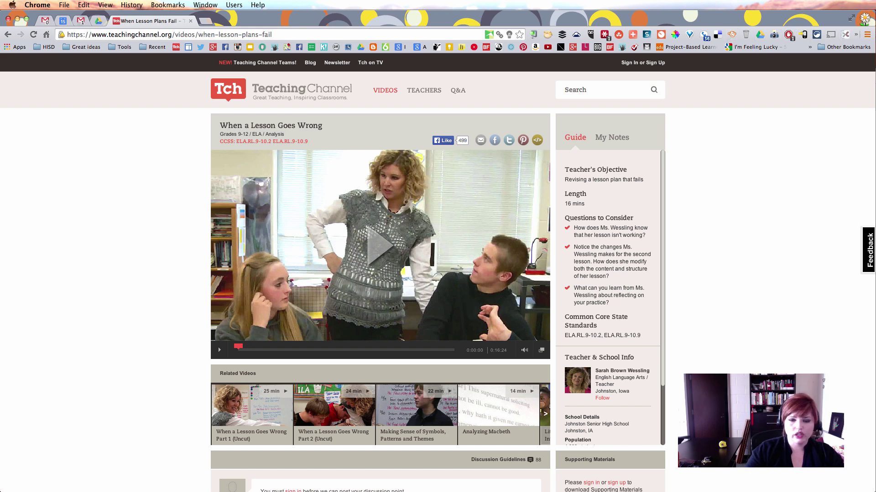
left_click_drag(458, 74, 453, 18)
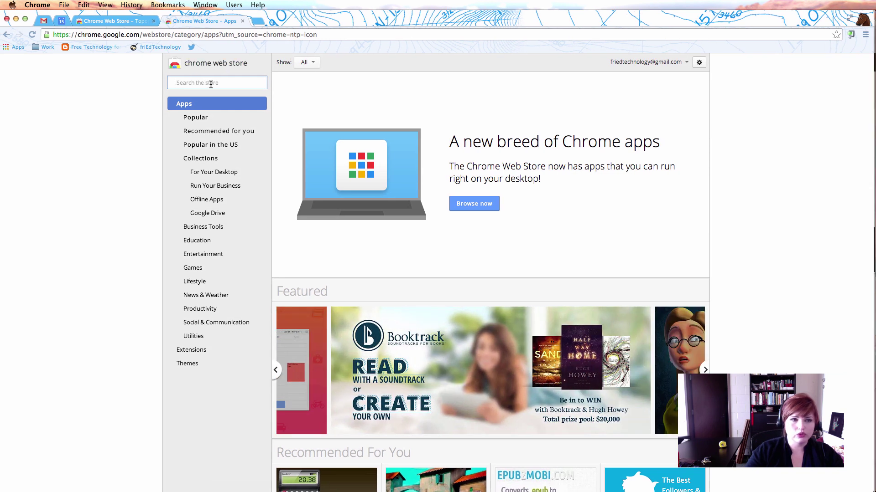
type("goo.gl")
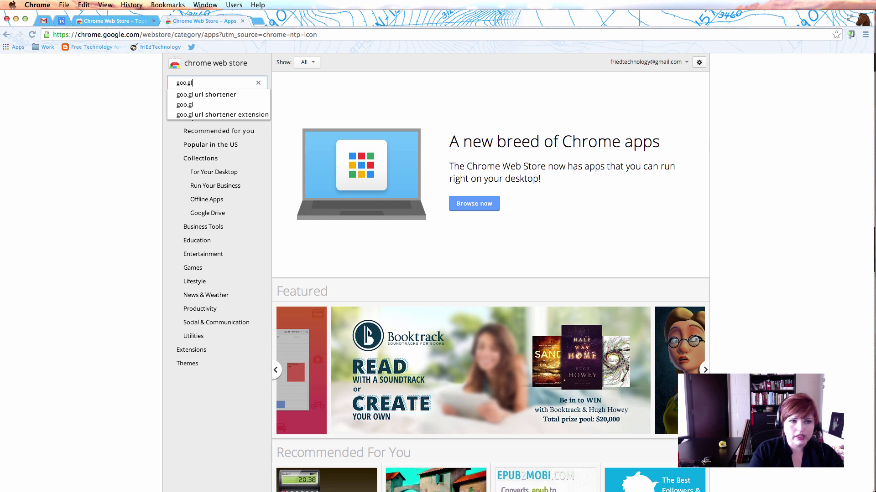
key("Return")
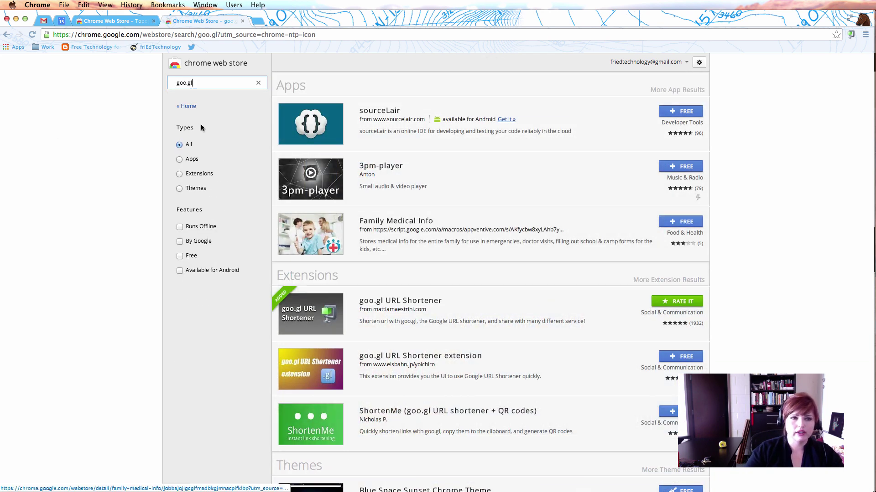
left_click_drag(171, 83, 204, 82)
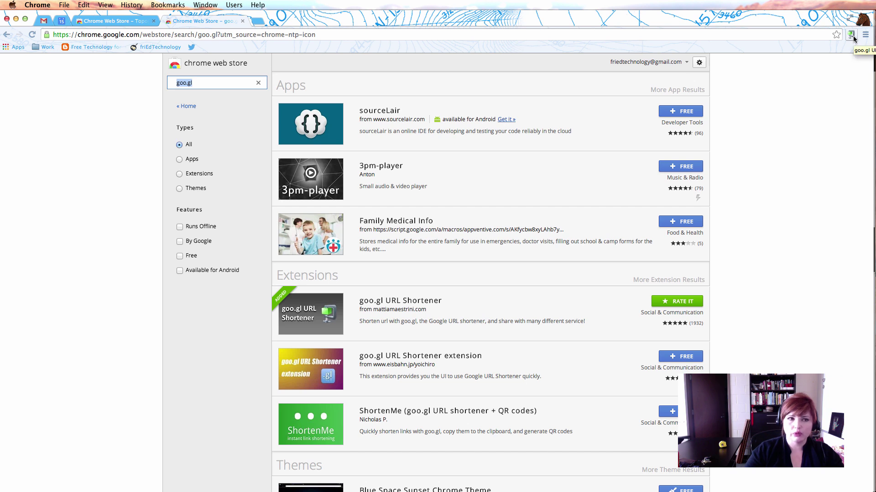
Search Google for "teaching channel" in a new tab.
left_click(258, 21)
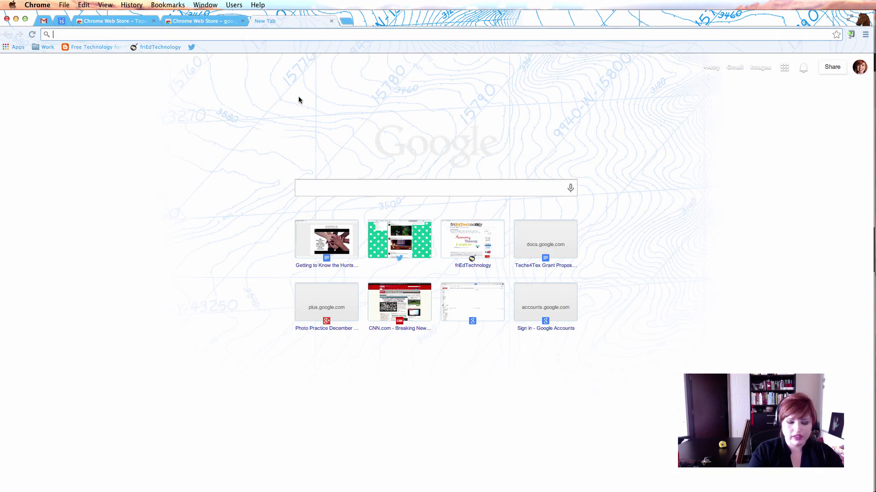
type("tea")
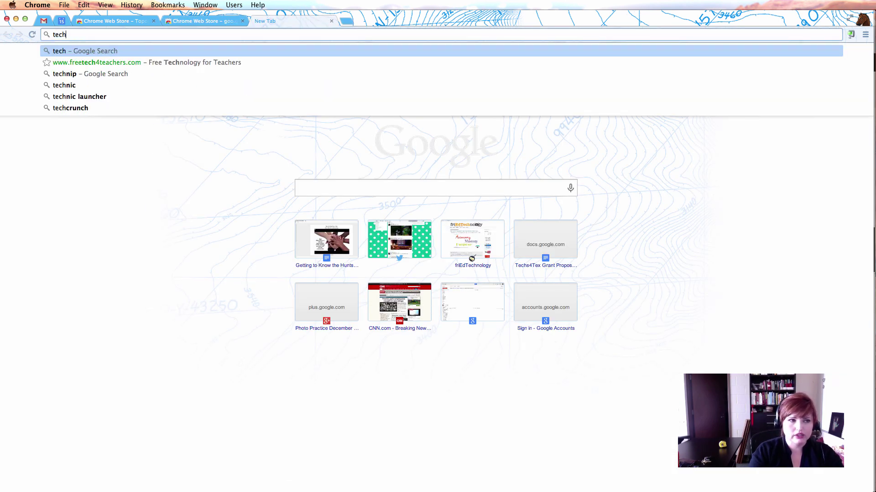
type("ching channel")
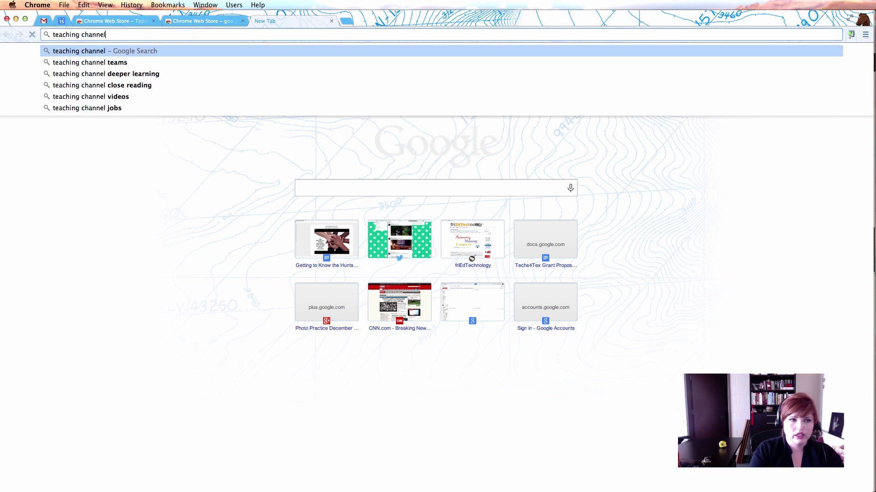
key("Return")
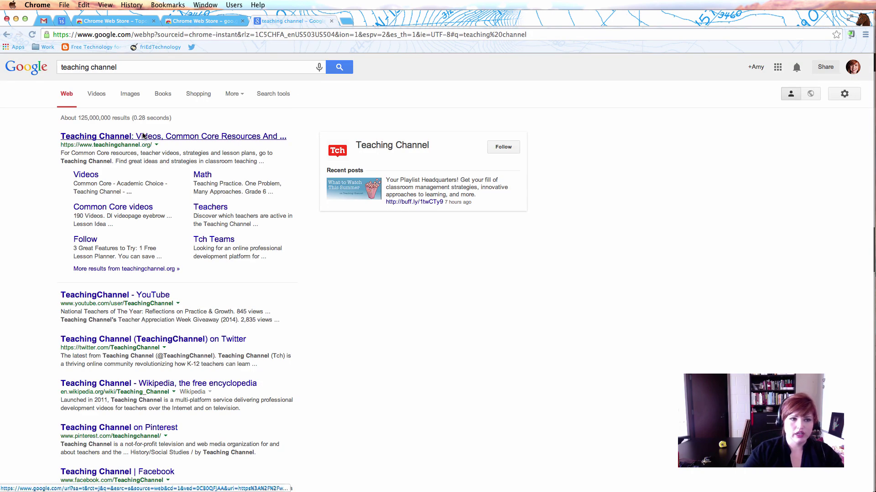
Open the Teaching Channel website from the search results and remove the goo.gl URL Shortener extension from Chrome.
left_click(210, 143)
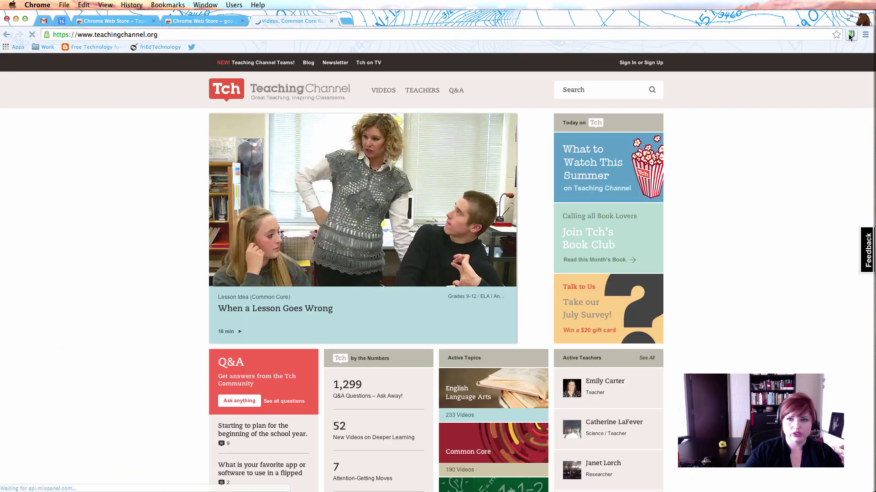
right_click(851, 35)
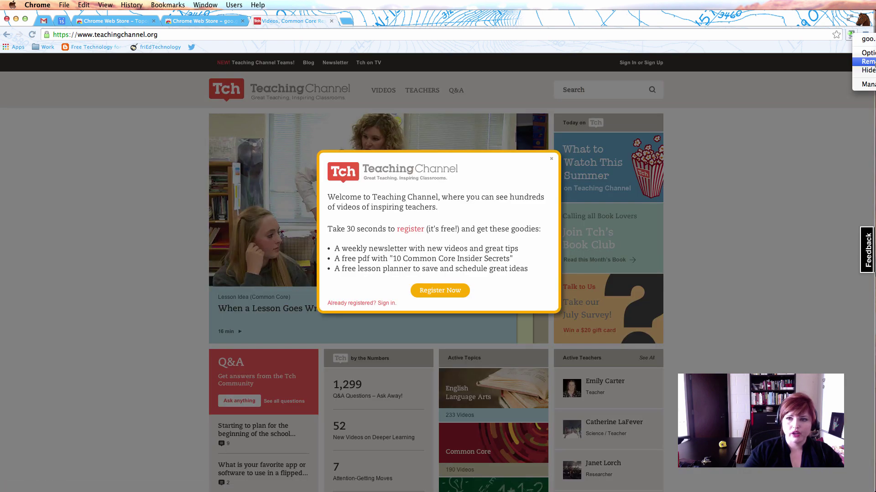
left_click(866, 61)
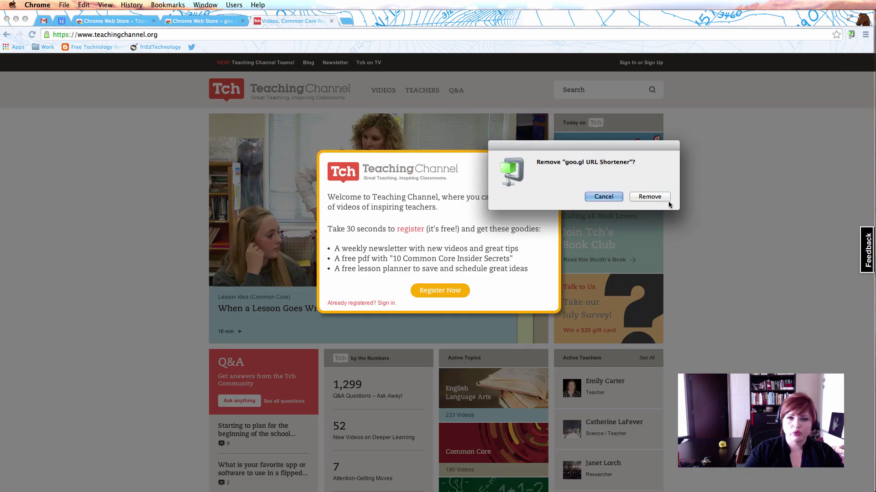
left_click(650, 197)
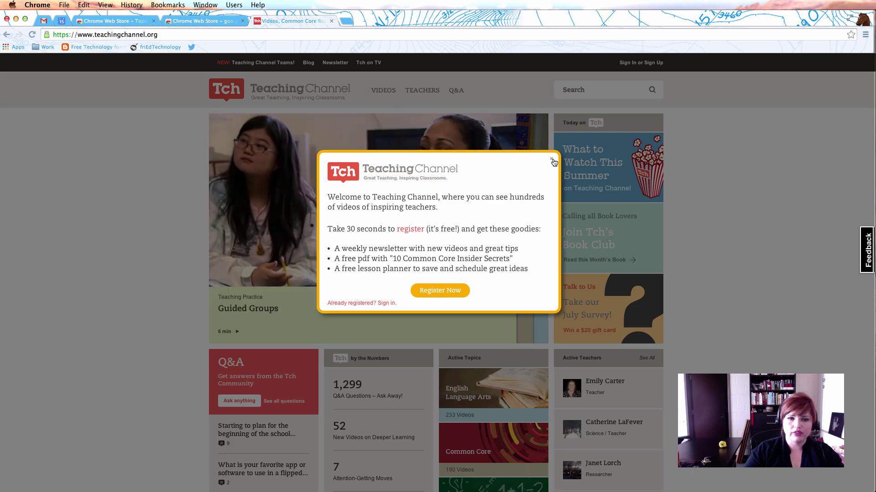
Open the Guided Groups video page, and add the goo.gl URL Shortener extension from mattiamaestrini.com in the Chrome Web Store.
left_click(552, 161)
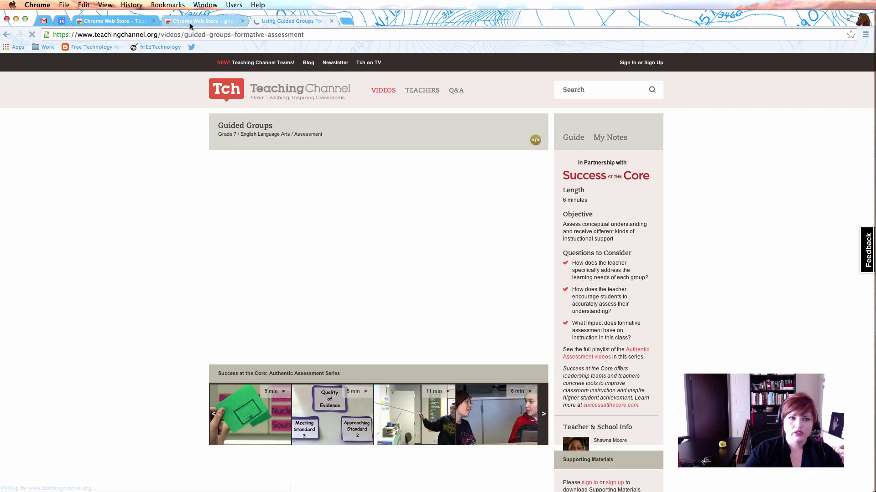
left_click(204, 21)
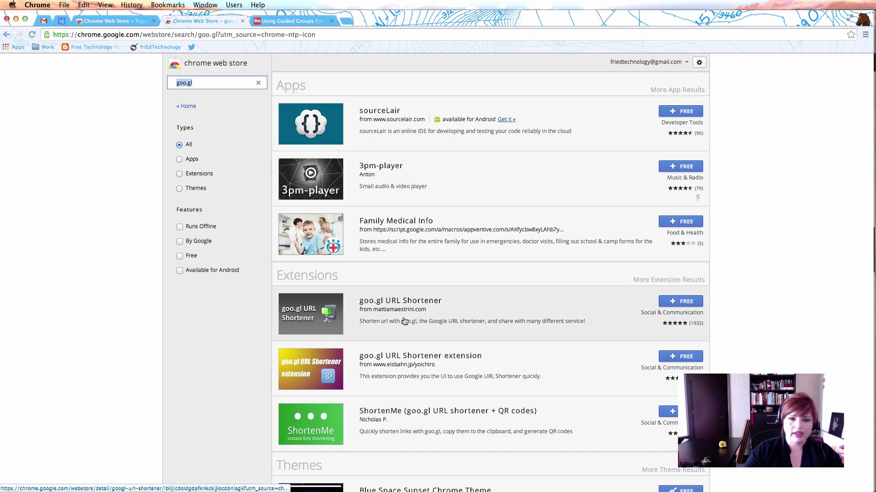
left_click(680, 302)
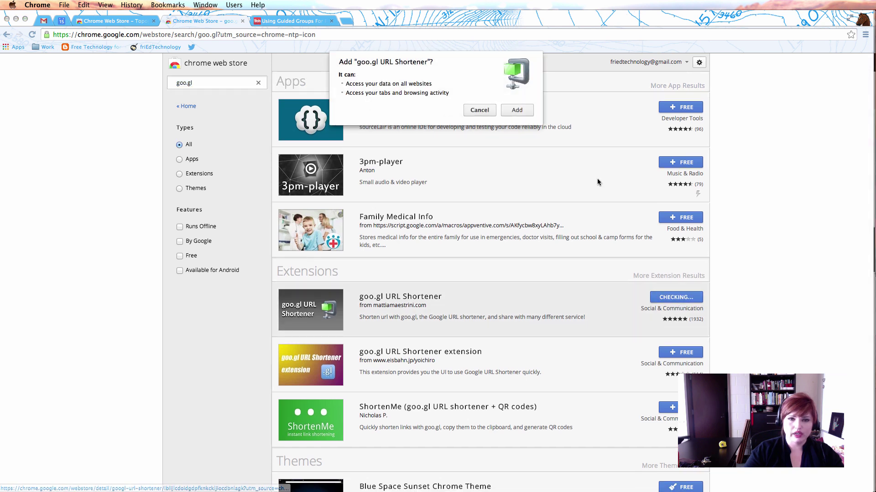
left_click(519, 111)
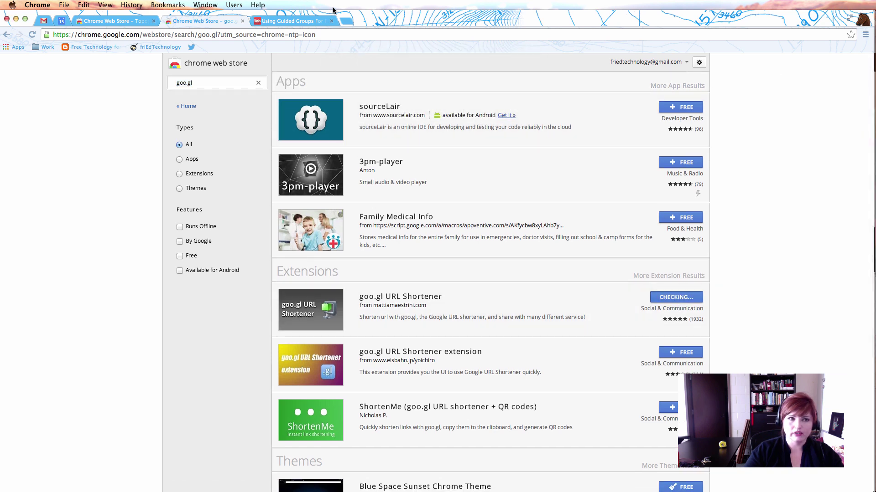
Create a goo.gl short link for the Guided Groups video page and examine its history status.
left_click(283, 22)
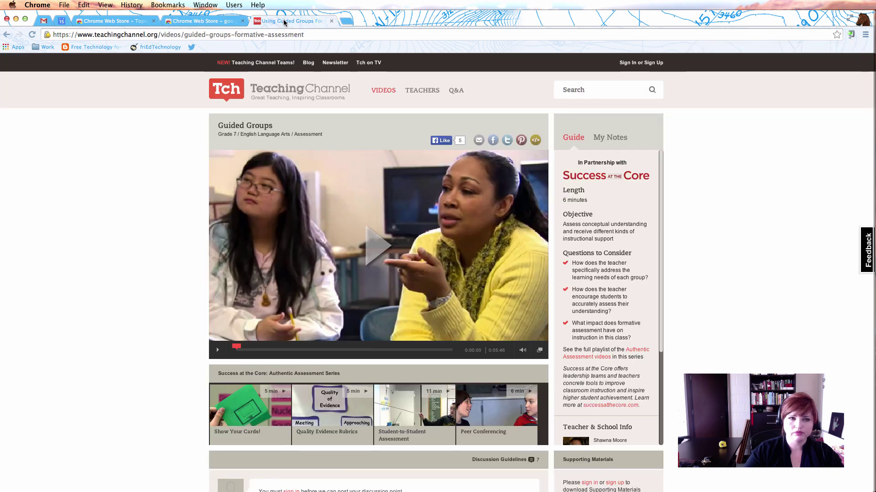
left_click(851, 35)
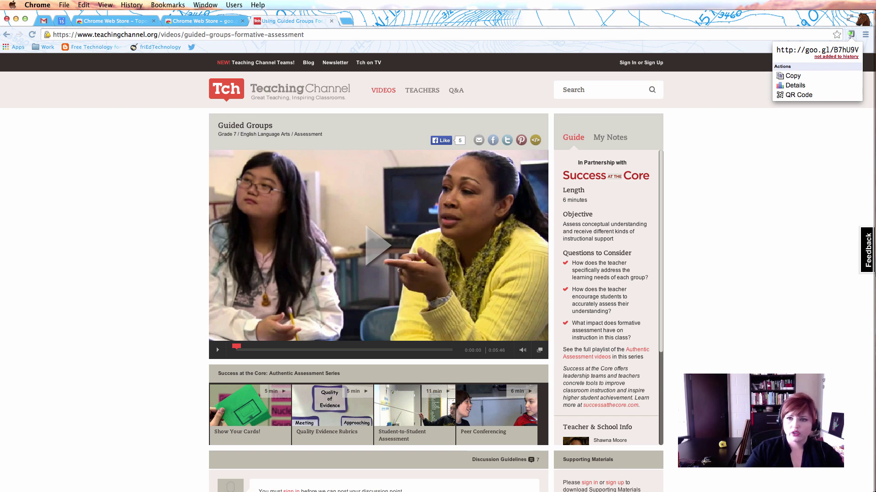
left_click_drag(801, 15, 694, 16)
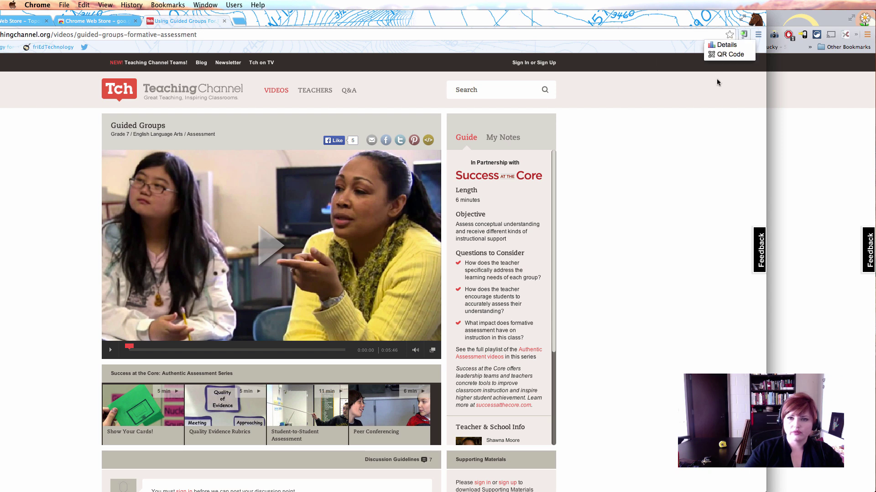
left_click(744, 35)
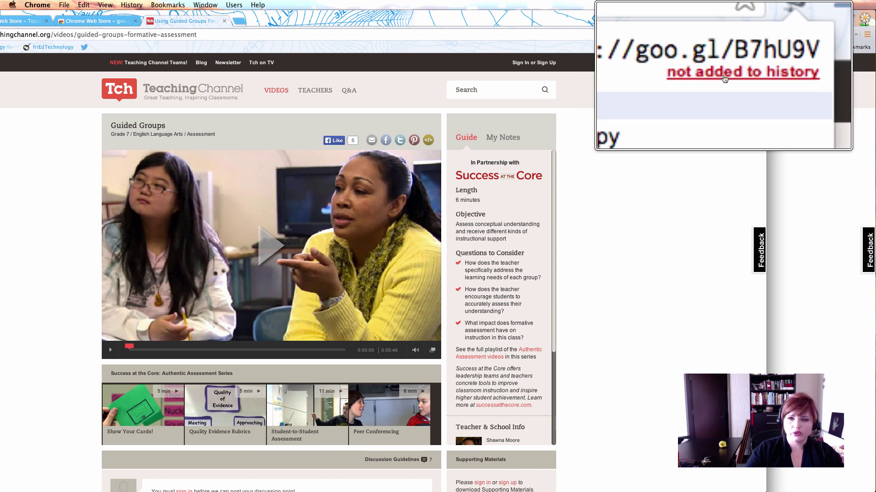
left_click(676, 19)
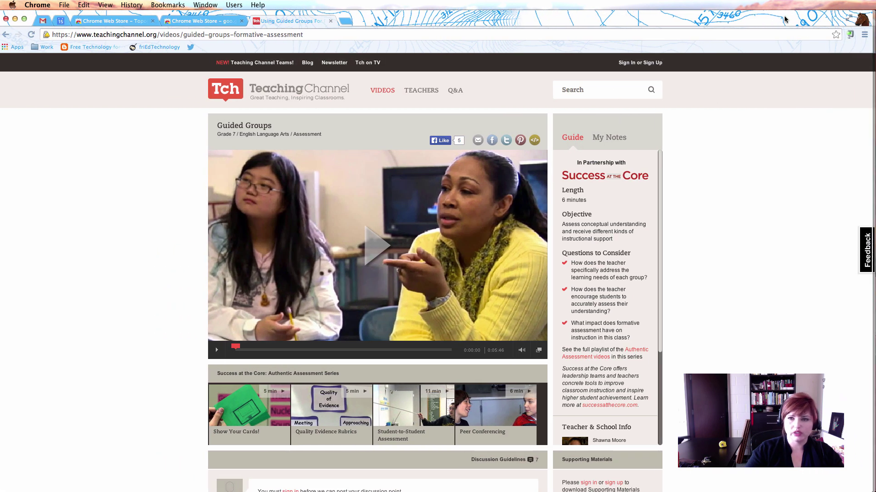
Follow the short link's history notice and allow the goo.gl extension to manage the account's short URLs.
left_click(850, 34)
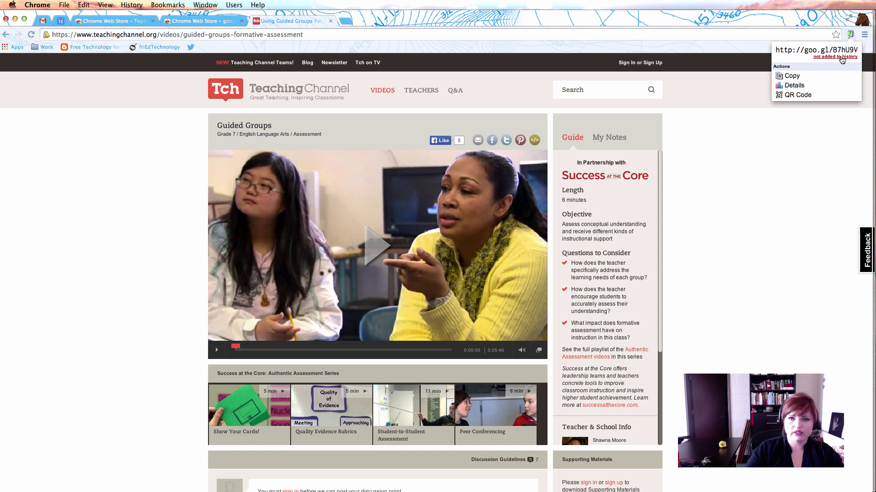
left_click(841, 57)
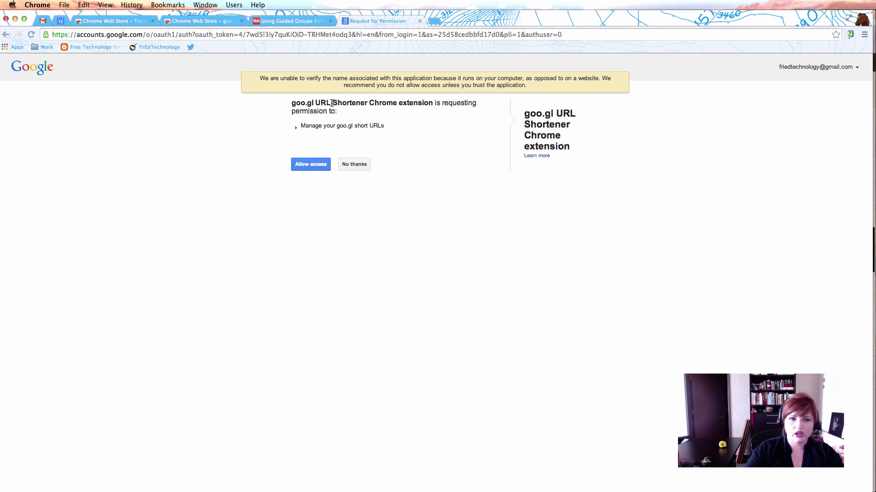
left_click(317, 167)
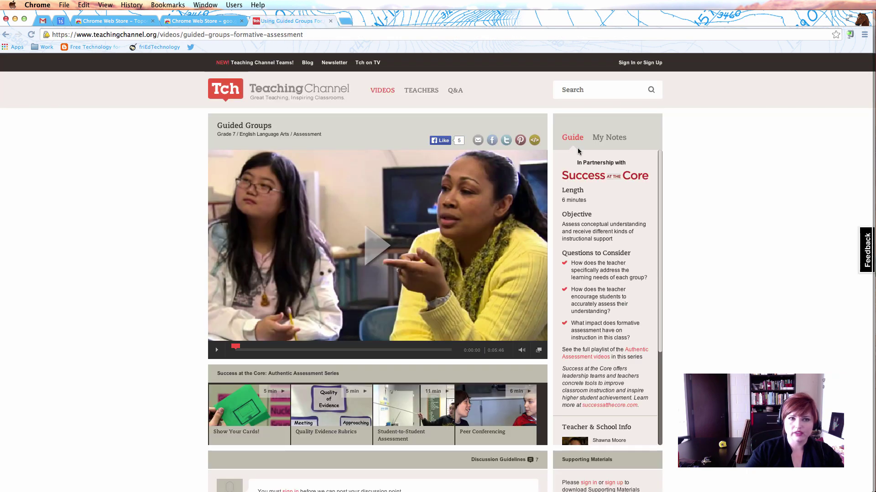
Create a goo.gl link for the Guided Groups page under the authorised account and open the link history.
left_click(849, 34)
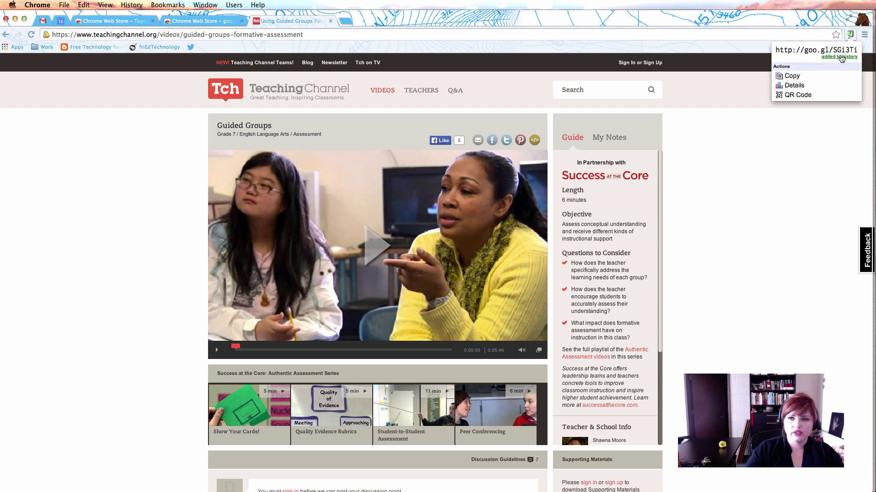
left_click(840, 57)
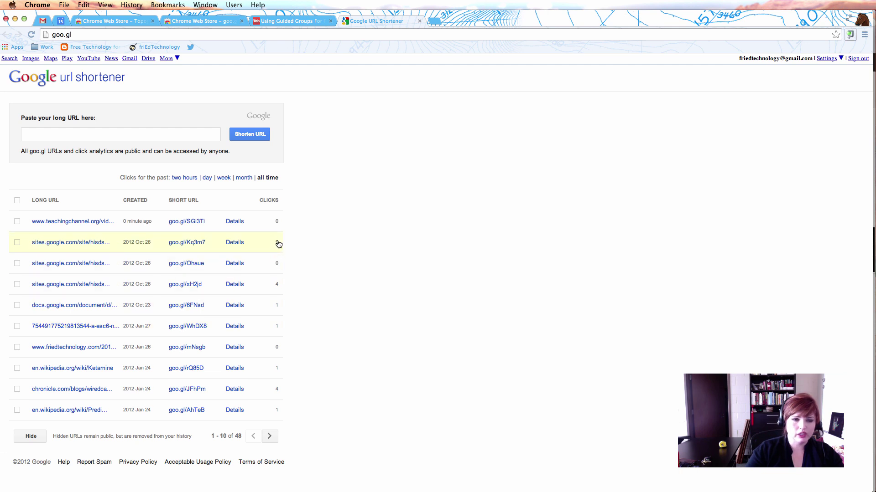
Examine the goo.gl/Kq3m7 link's analytics for clicks, referrers, browsers, countries and platforms, then close the analytics page.
left_click(241, 246)
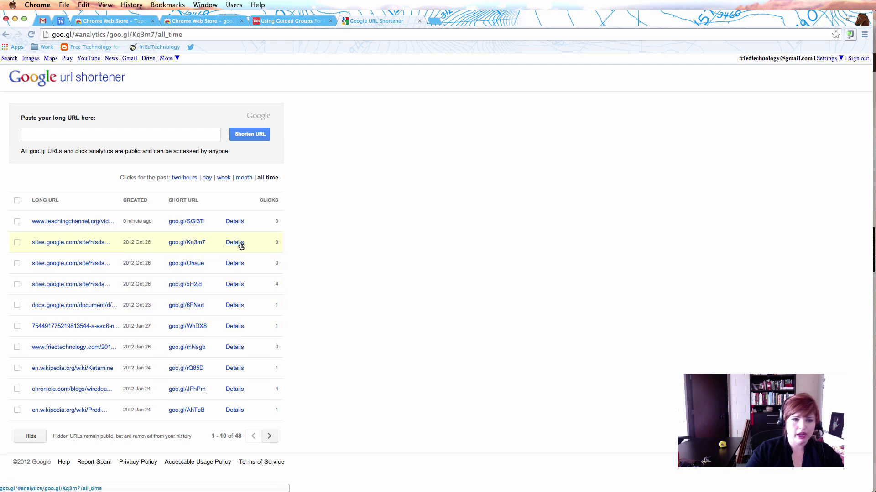
mouse_move(267, 263)
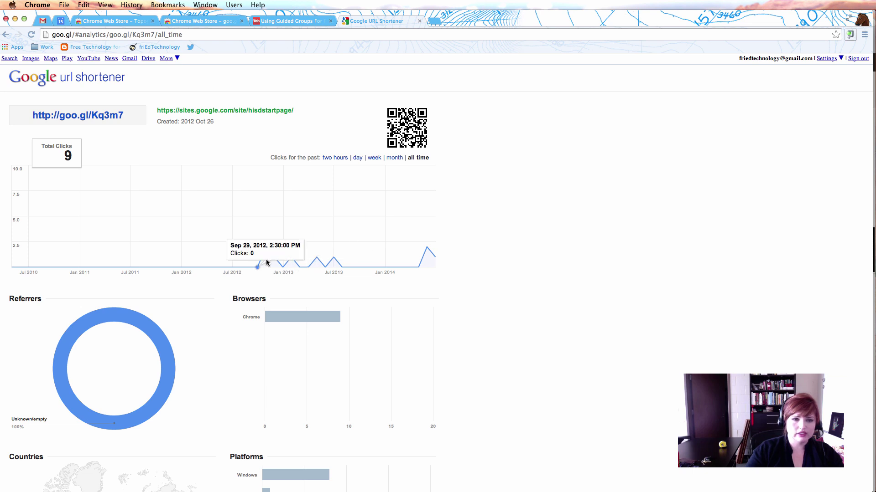
scroll(458, 264, "down", 5)
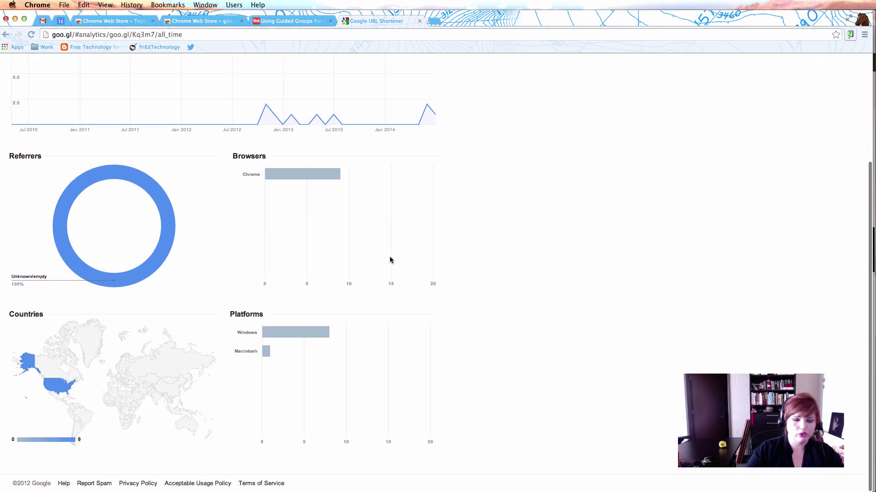
scroll(386, 259, "up", 5)
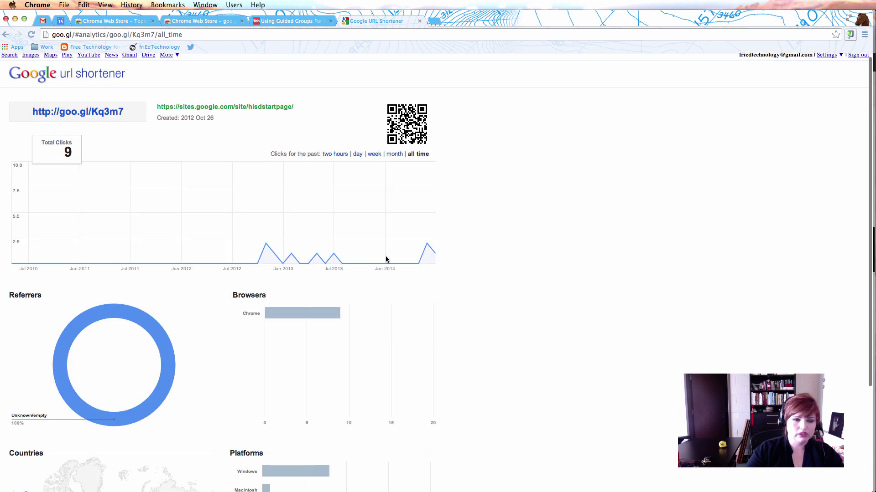
scroll(387, 257, "down", 5)
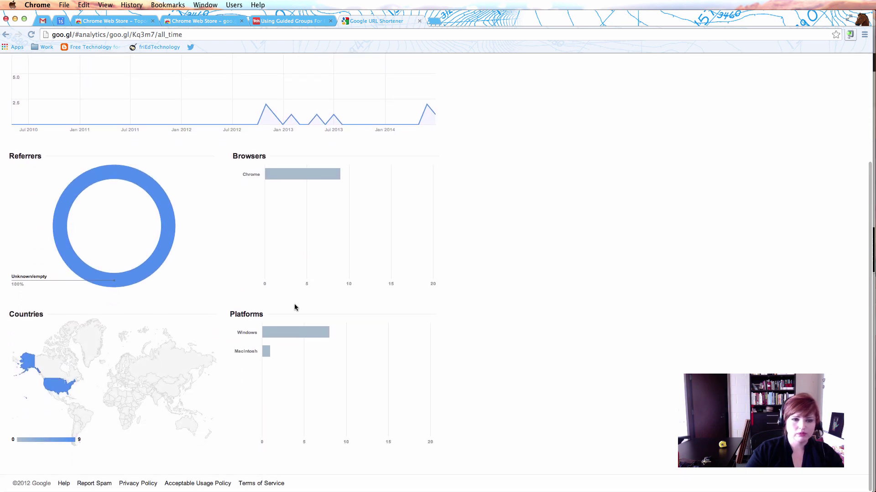
scroll(319, 305, "up", 2)
mouse_move(316, 234)
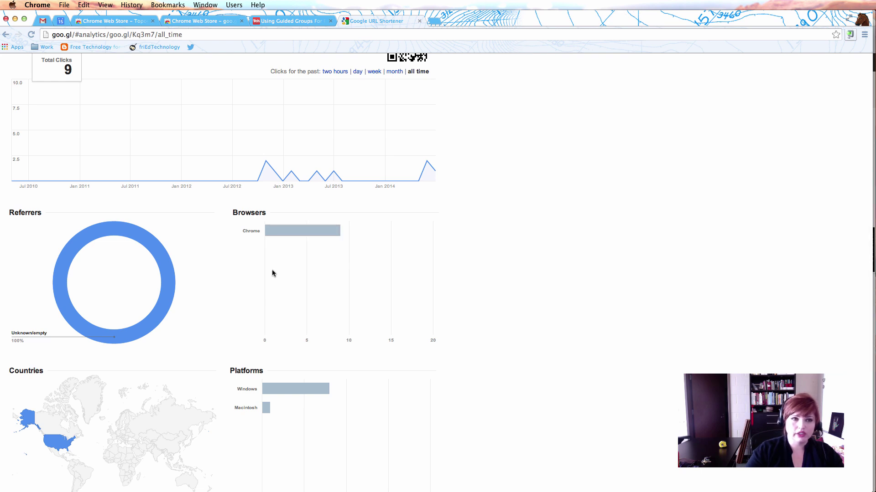
scroll(305, 293, "up", 3)
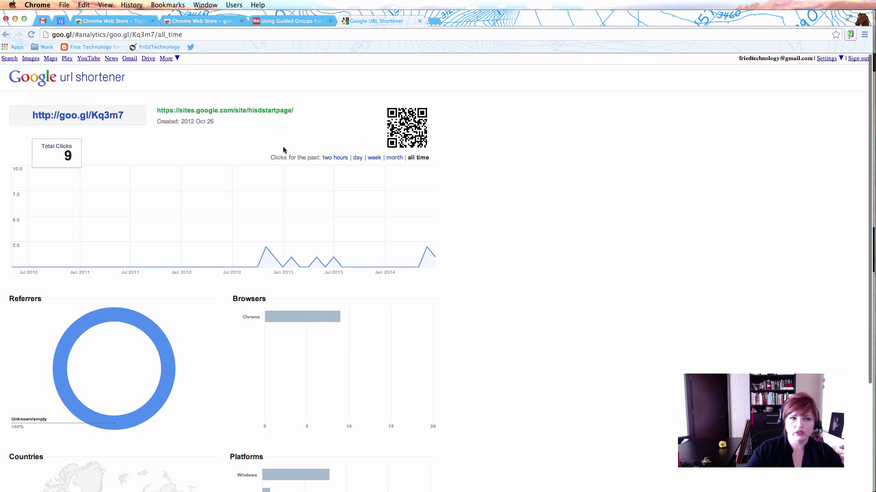
left_click(420, 21)
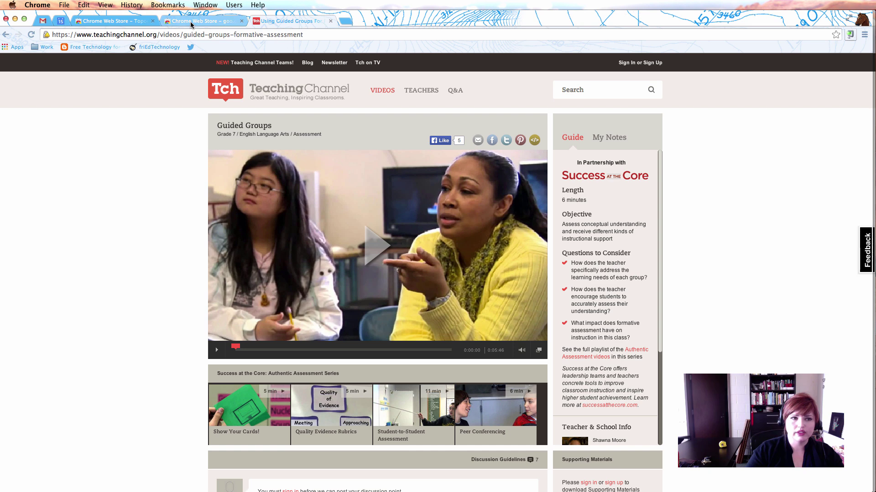
Return to the Chrome Web Store home page and view the Collections category of apps.
left_click(192, 22)
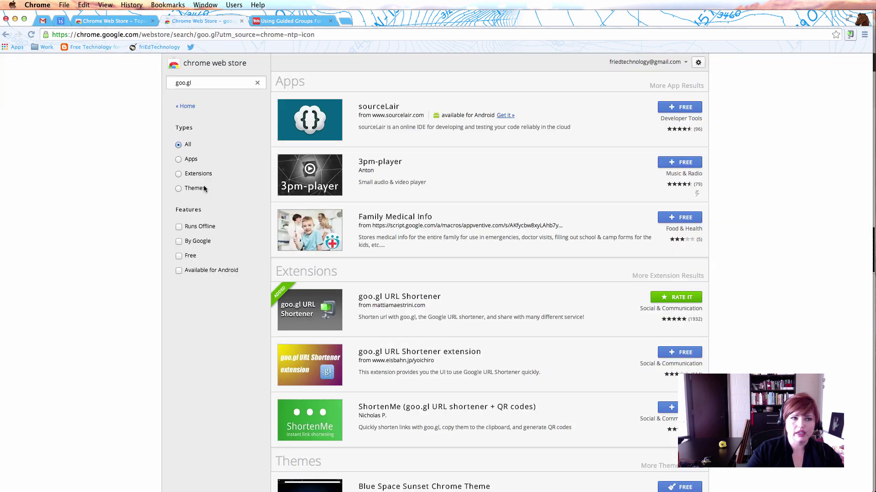
left_click(187, 107)
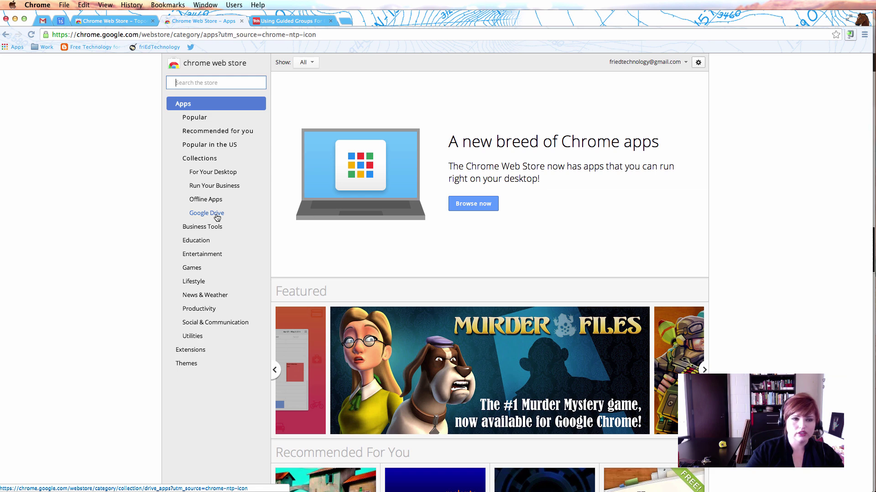
left_click(201, 159)
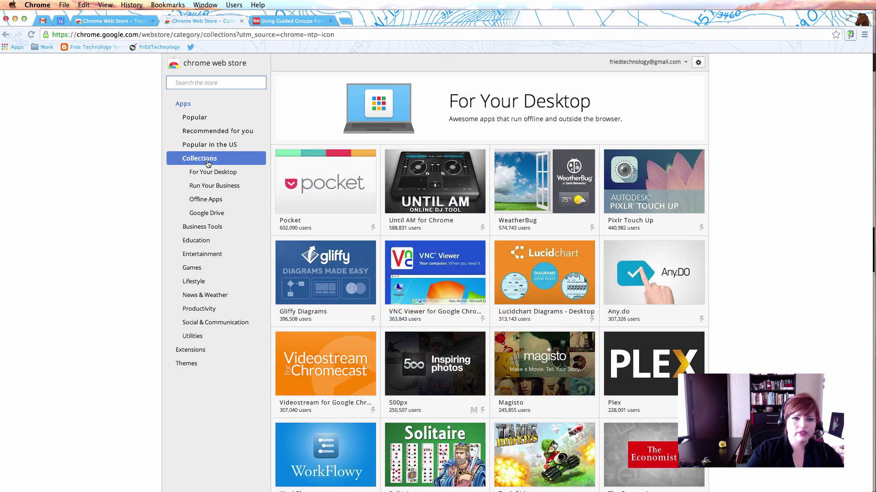
left_click(176, 83)
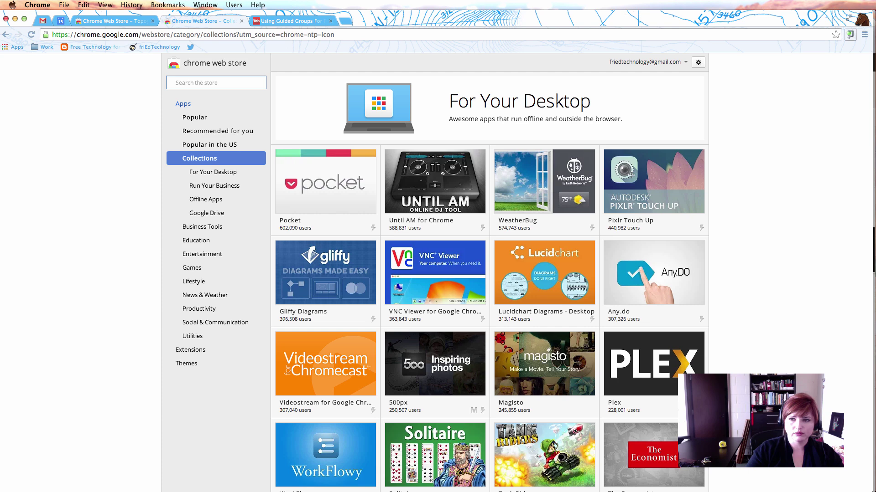
Browse the apps in the Chrome Web Store's Education category.
left_click(195, 240)
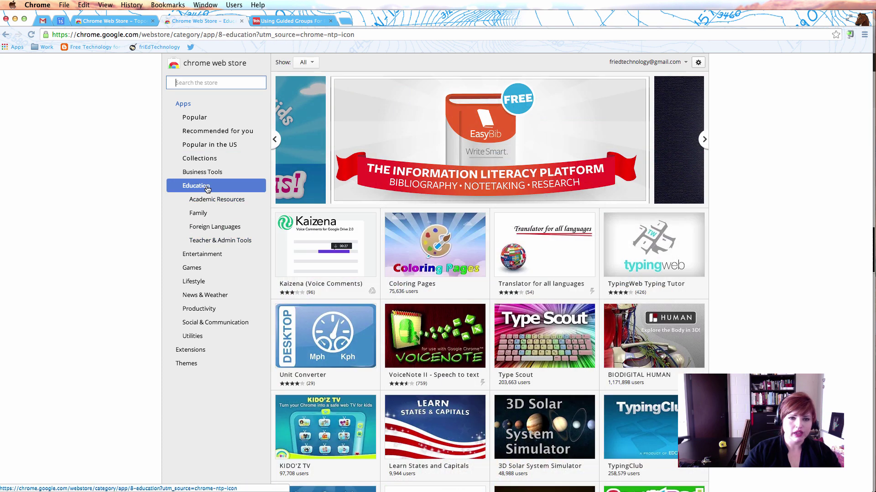
scroll(530, 314, "down", 4)
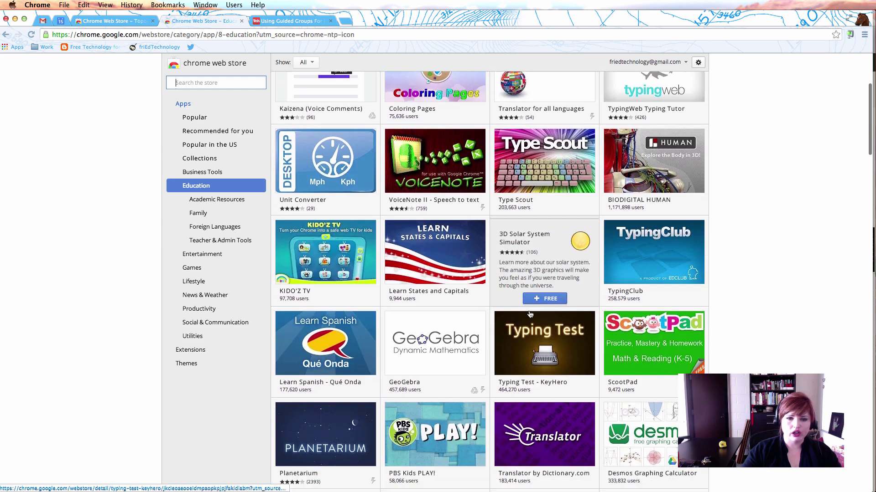
scroll(530, 315, "down", 9)
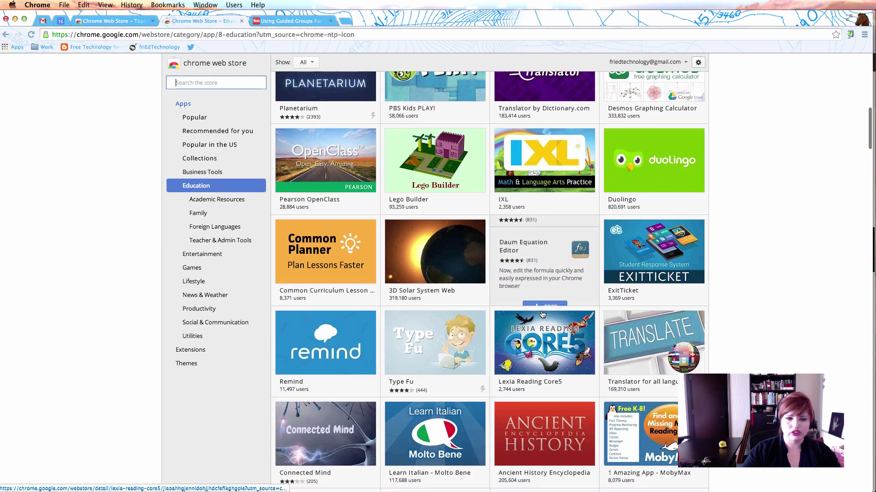
scroll(542, 314, "down", 5)
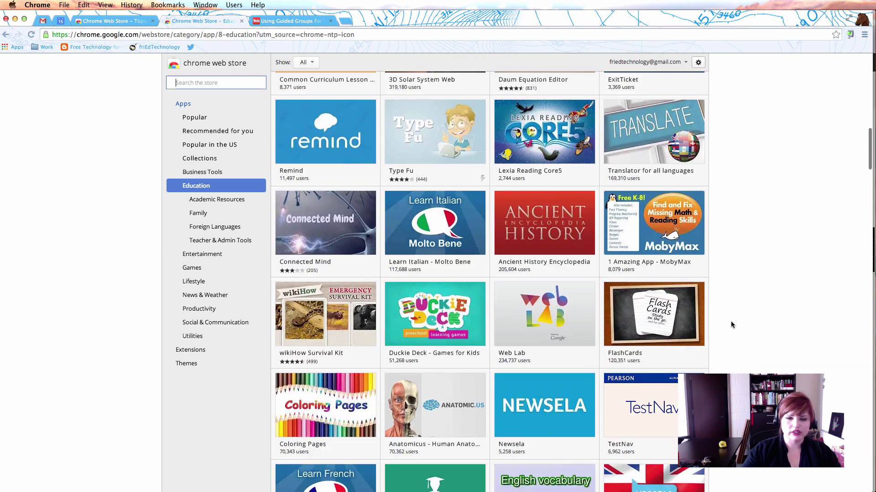
scroll(730, 321, "down", 8)
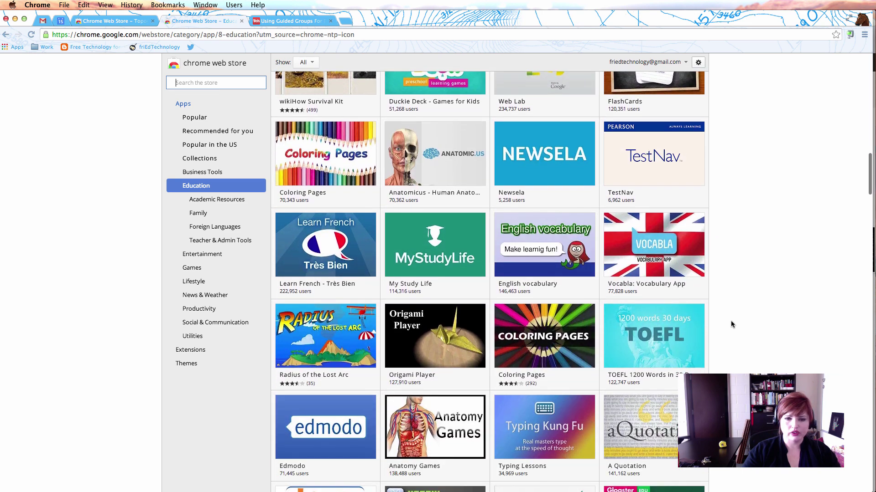
Finish browsing the Education apps, view Chrome's installed apps page, and briefly reveal the browser window behind it.
scroll(730, 324, "down", 5)
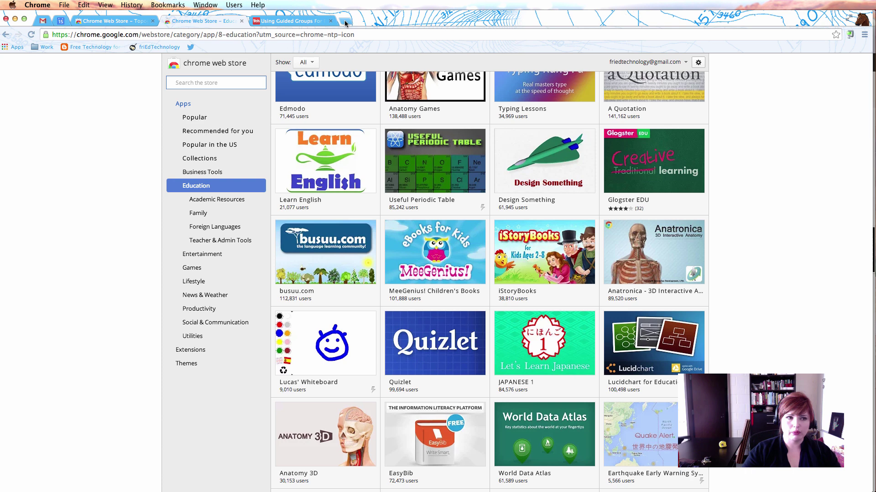
left_click(18, 47)
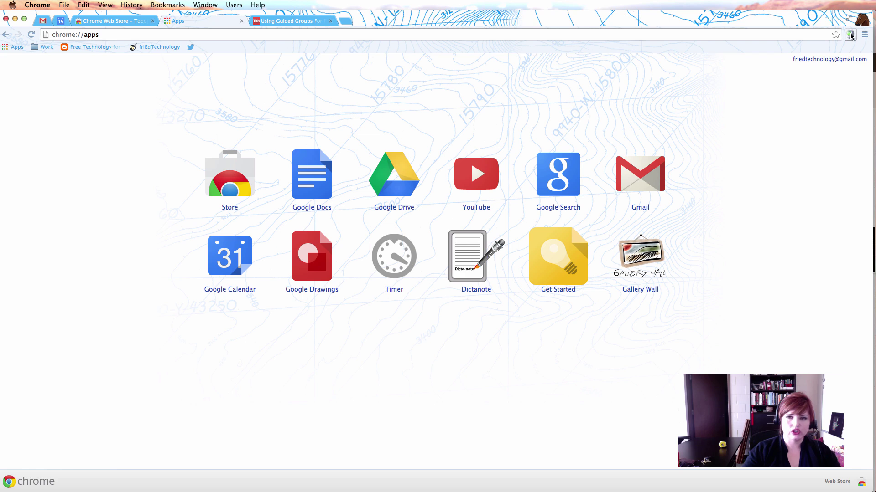
left_click_drag(699, 17, 701, 50)
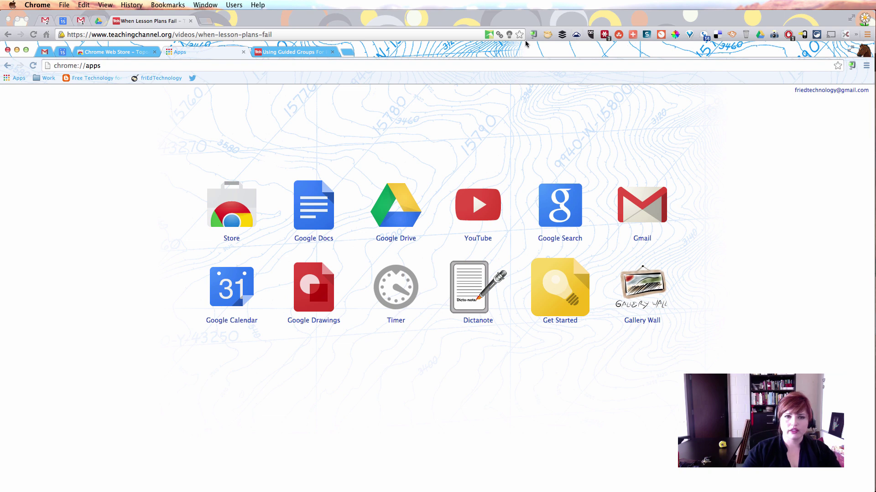
left_click_drag(526, 45, 526, 13)
Close the Topography theme details and search the Chrome Web Store for "tabcloud".
left_click(108, 21)
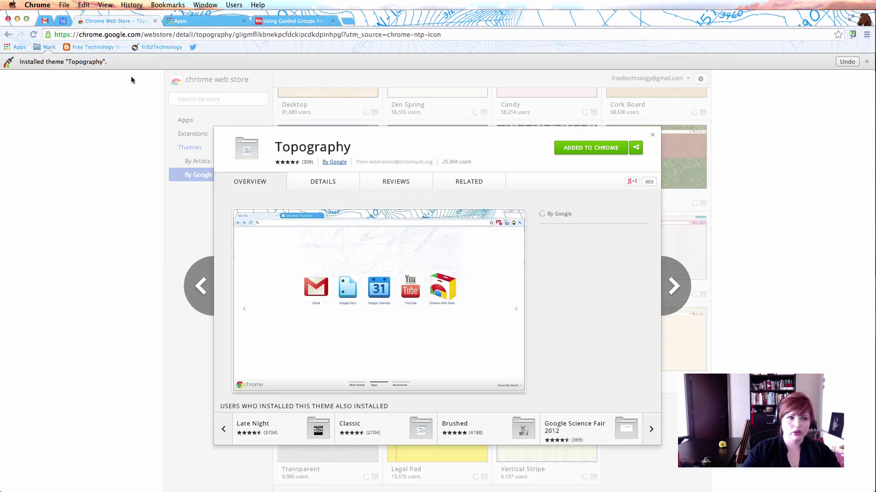
left_click(653, 135)
left_click(190, 84)
type("tab")
key("BackSpace")
type("cloud")
key("Return")
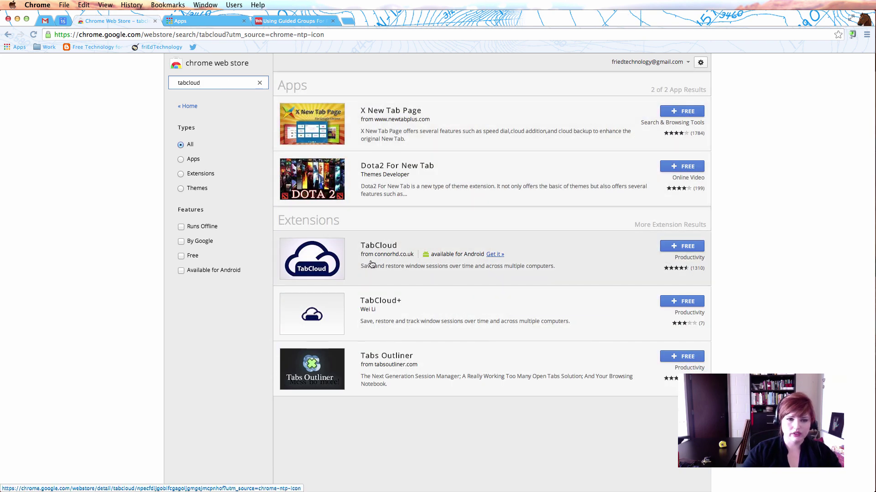
Add the TabCloud extension to Chrome and log in to it by allowing access to the selected Google account.
left_click(684, 247)
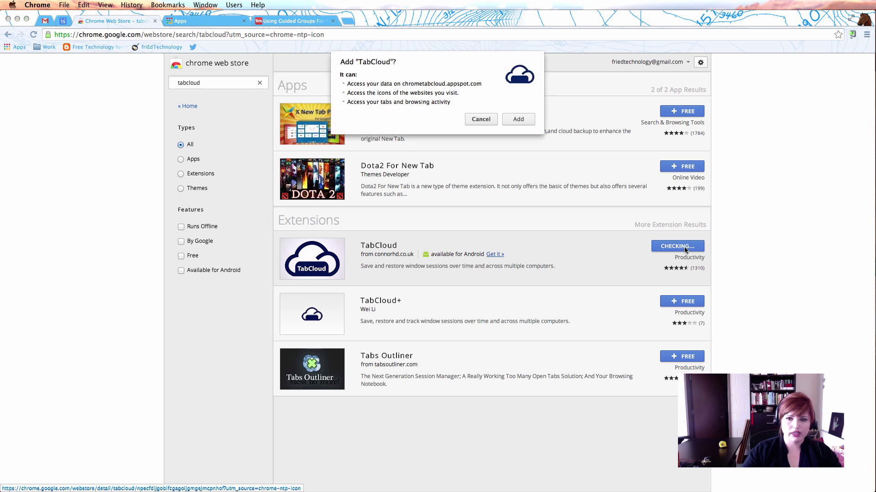
left_click(518, 120)
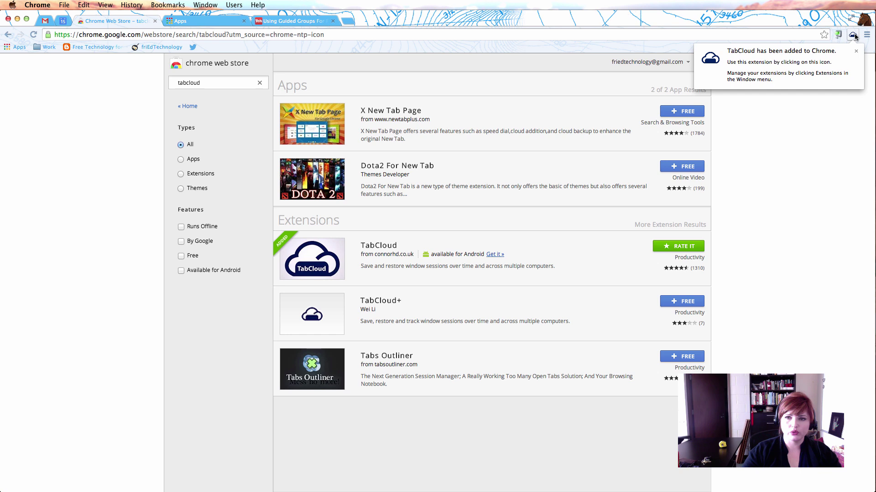
left_click(852, 35)
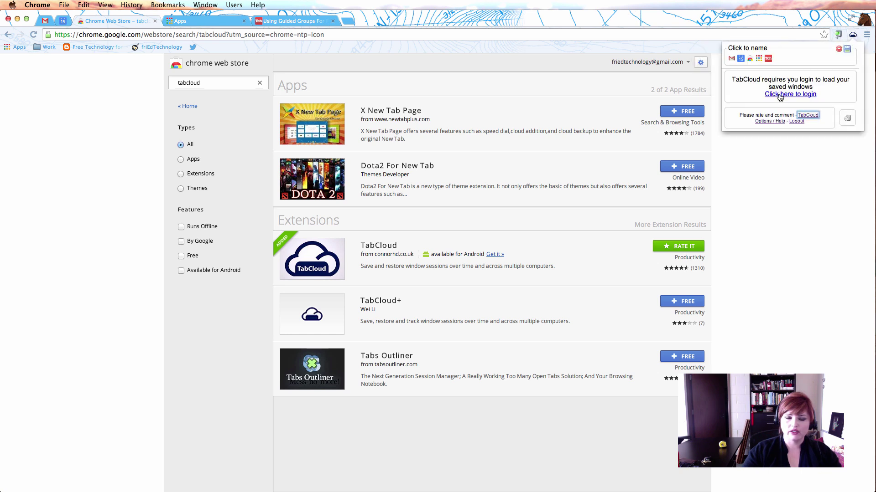
left_click(802, 95)
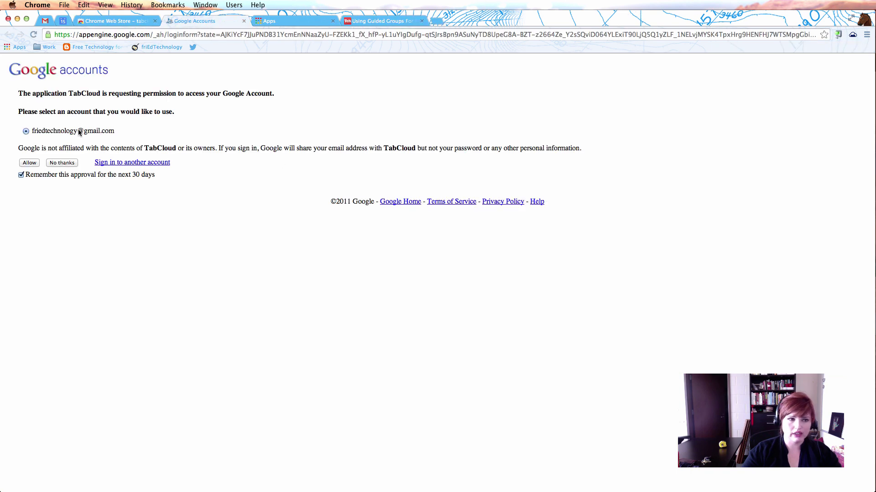
left_click(30, 163)
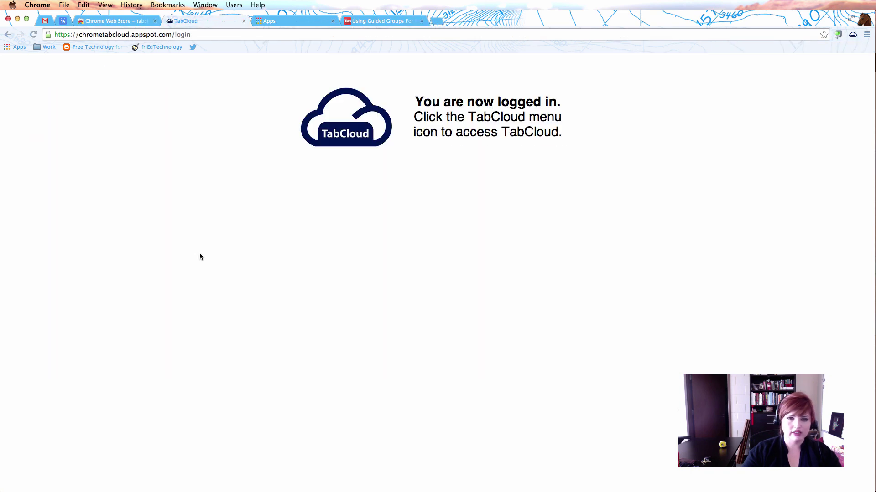
Switch to the other Chrome window and look through its mail, calendar and Drive tabs, ending on the Teaching Channel page.
key("super+grave")
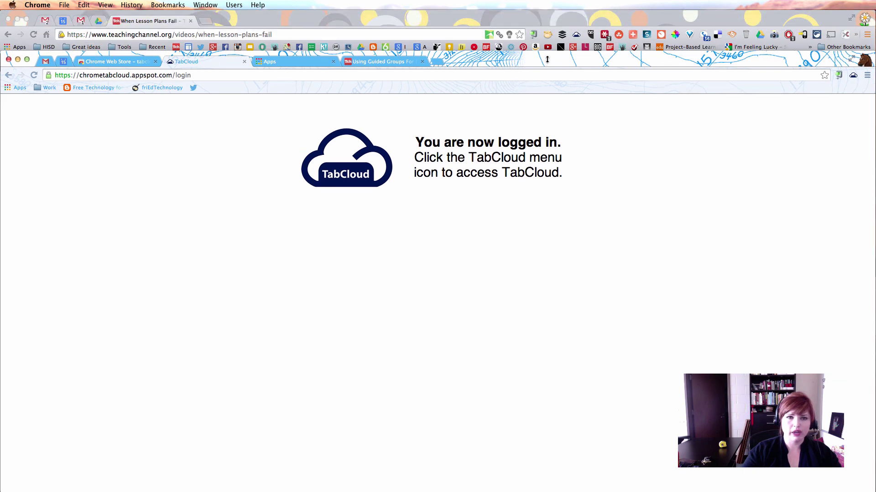
left_click(520, 18)
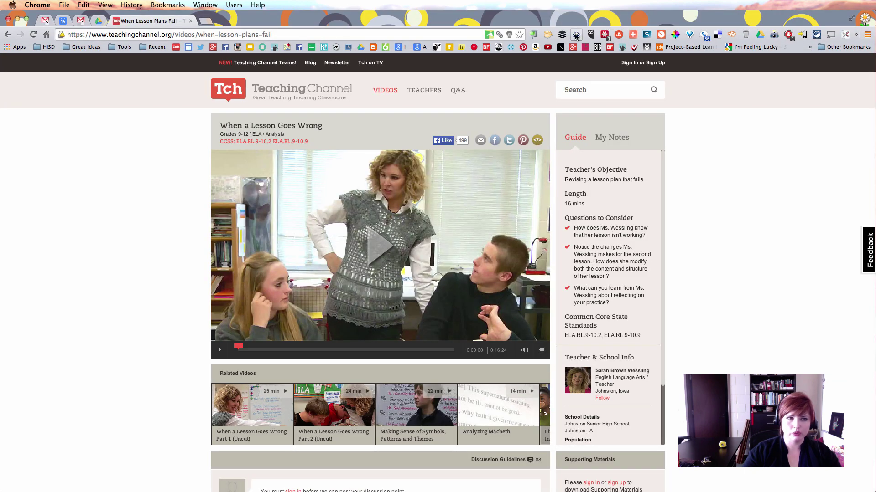
left_click(45, 22)
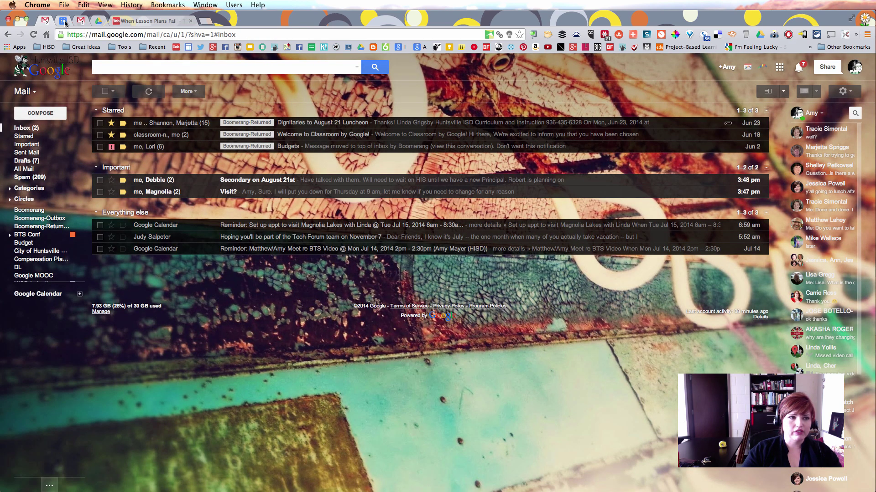
left_click(64, 22)
left_click(81, 21)
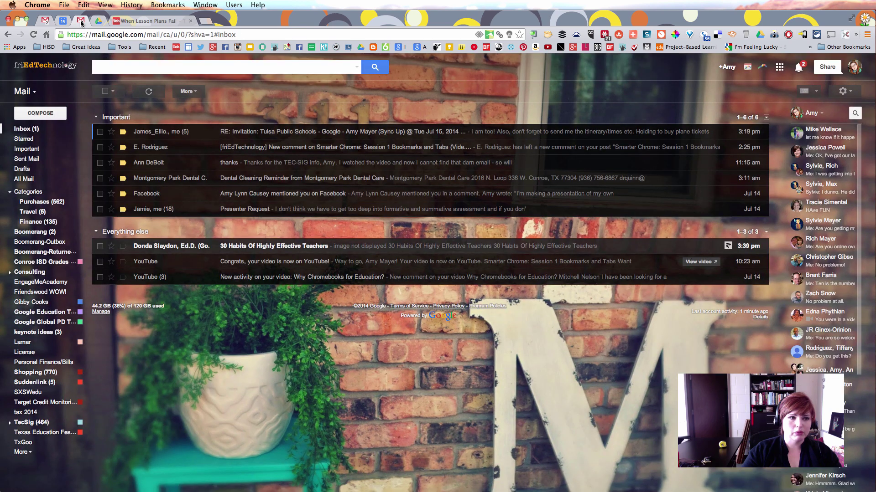
left_click(99, 22)
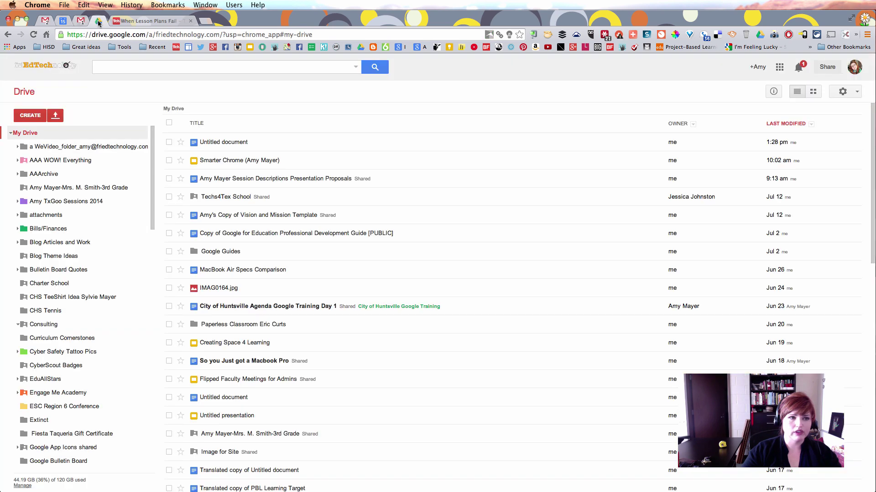
left_click(137, 21)
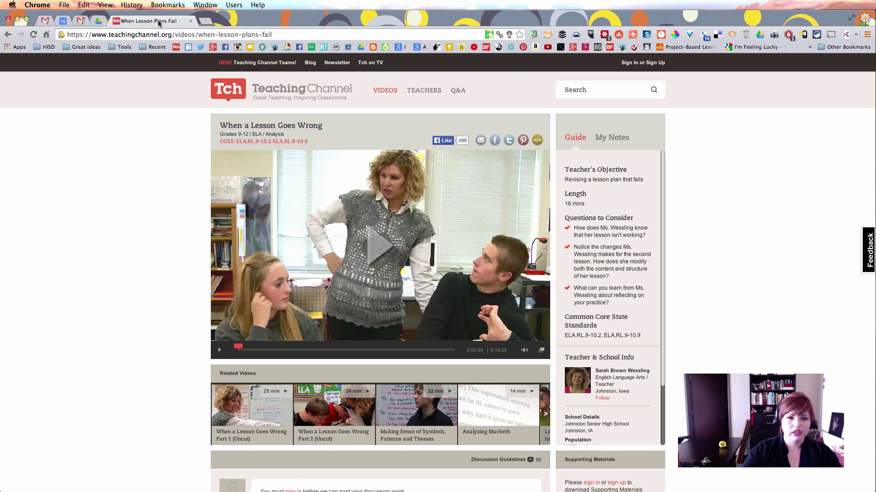
Save the window's tabs in TabCloud as "7-15-14 Teaching Channel" and place Default Tabs above that saved set.
left_click(576, 36)
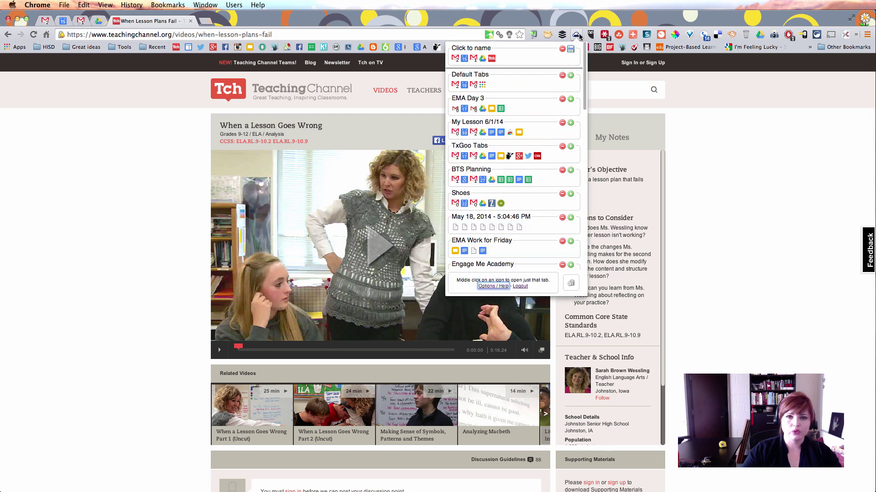
left_click(478, 47)
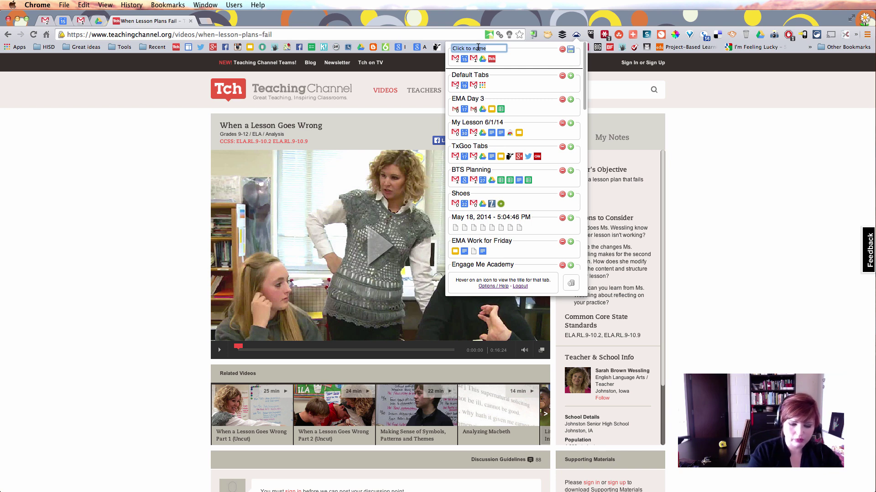
type("7-")
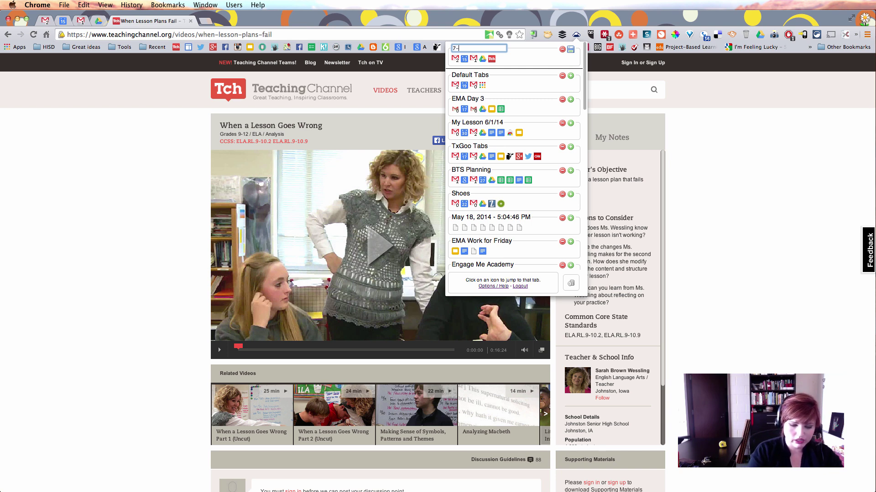
type("15-14")
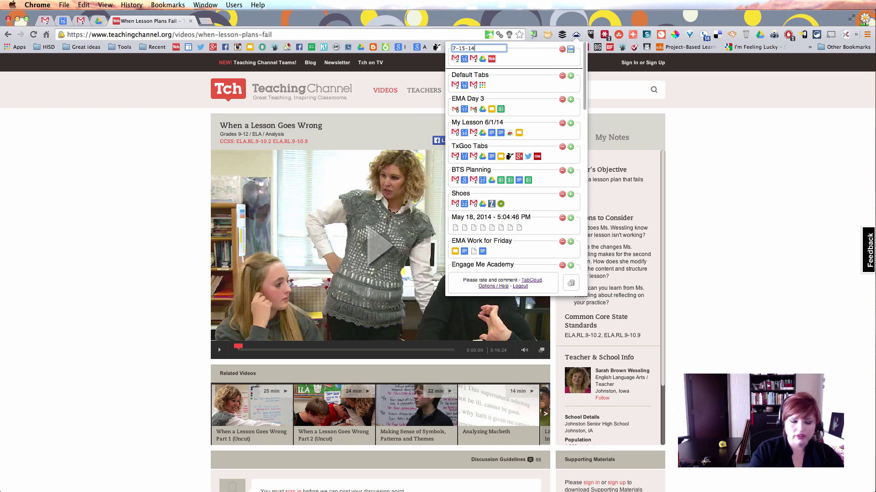
type(" Teca")
type("aching Channel")
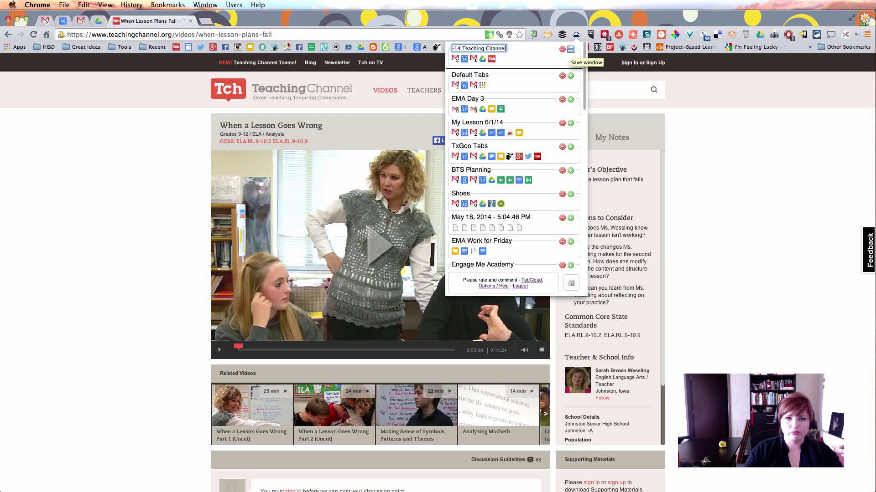
left_click(571, 50)
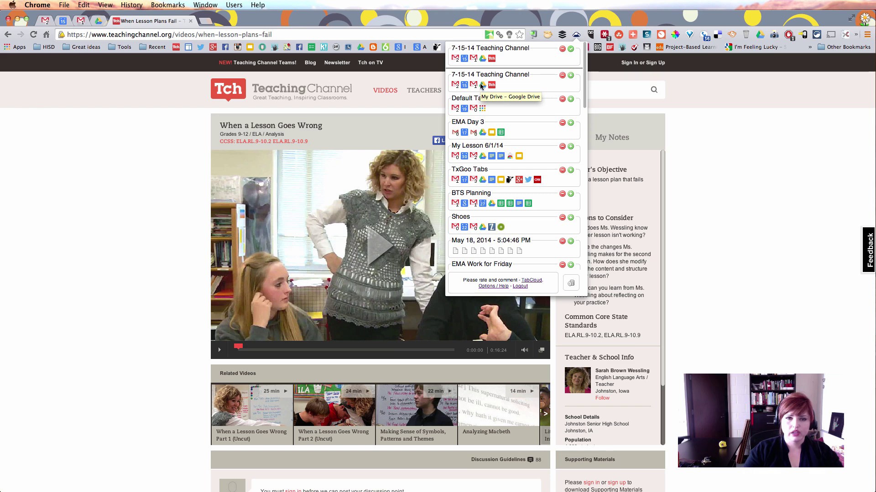
left_click_drag(526, 109, 524, 86)
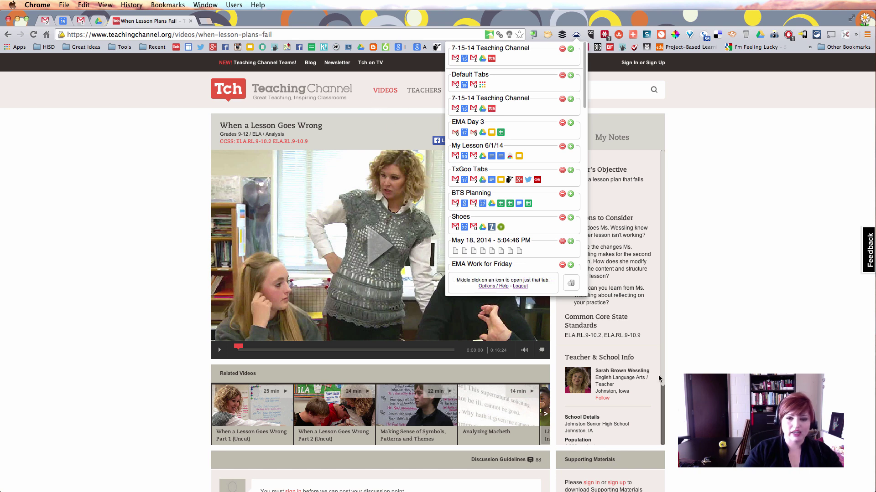
left_click(243, 29)
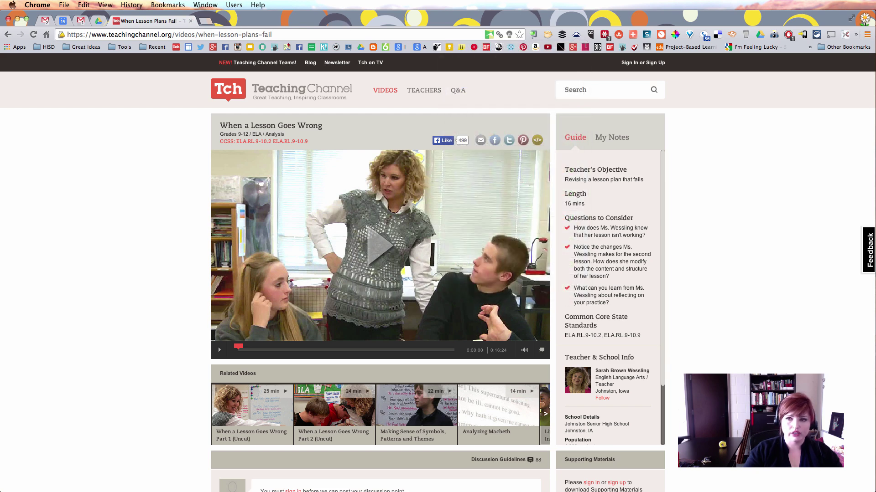
Open a new Chrome window and restore the "7-15-14 Teaching Channel" tab set from TabCloud.
key("super+n")
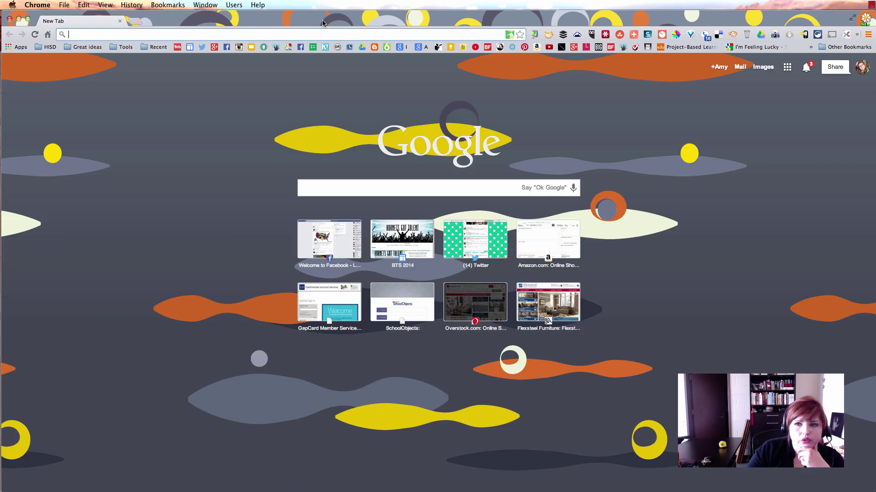
left_click(577, 35)
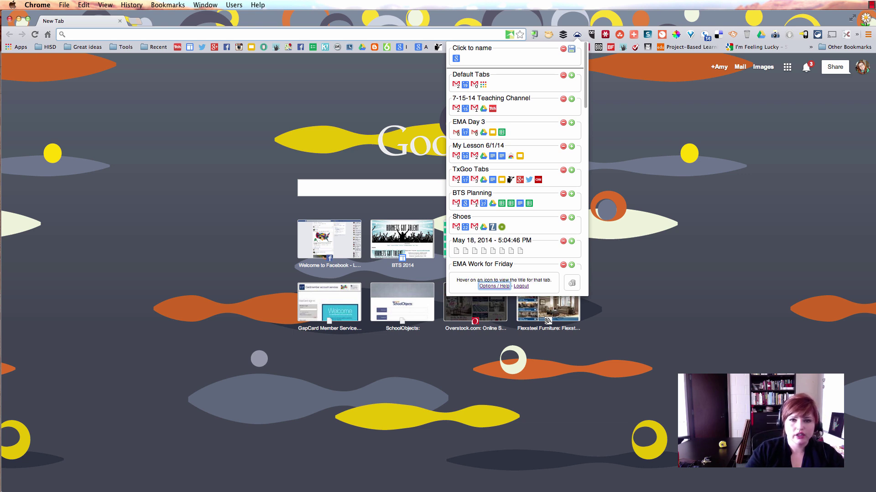
left_click(571, 99)
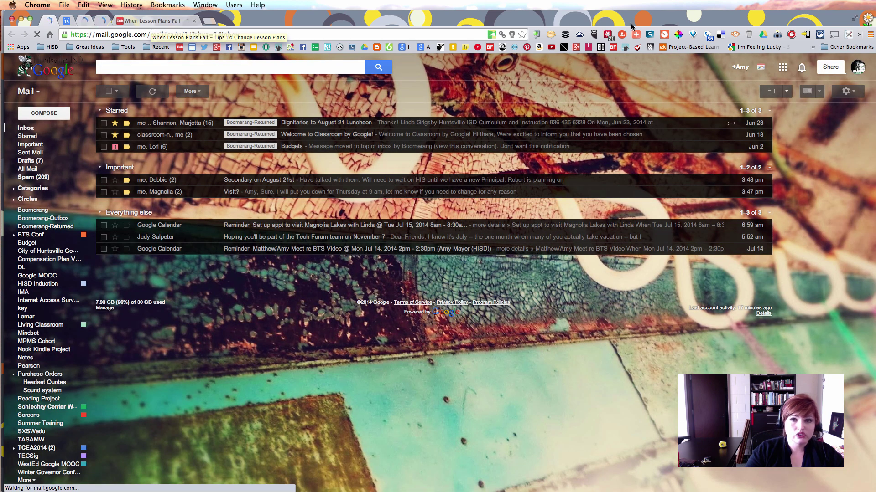
left_click(579, 35)
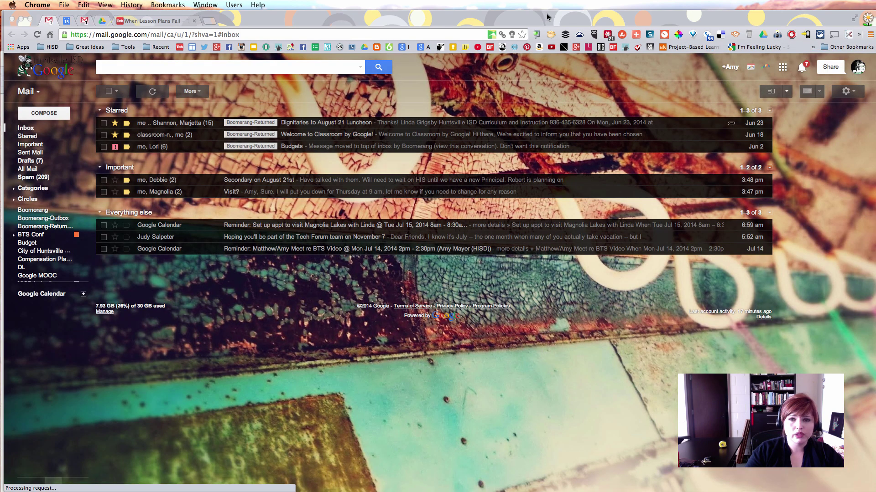
left_click(546, 19)
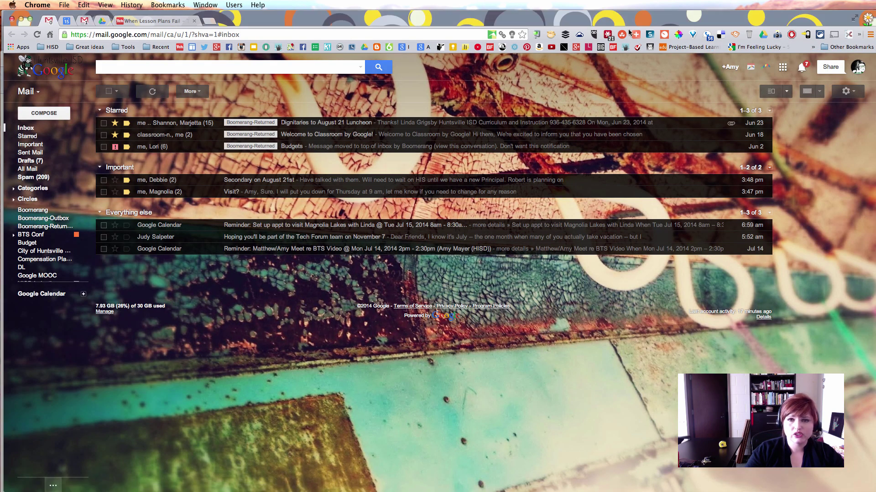